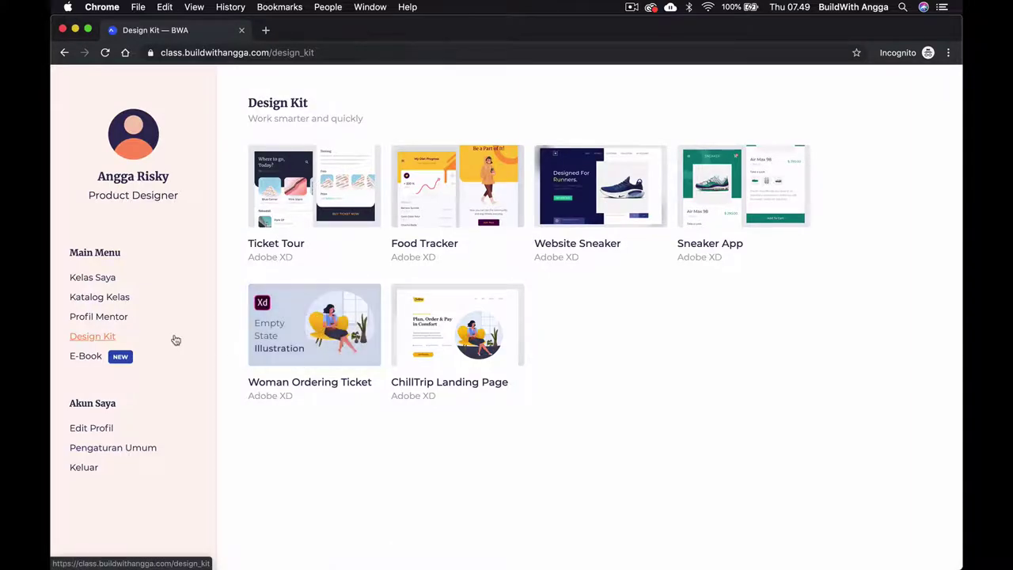
- Switch from the browser's Design Kit page to the Sneaker App file in Adobe XD
left_click(319, 51)
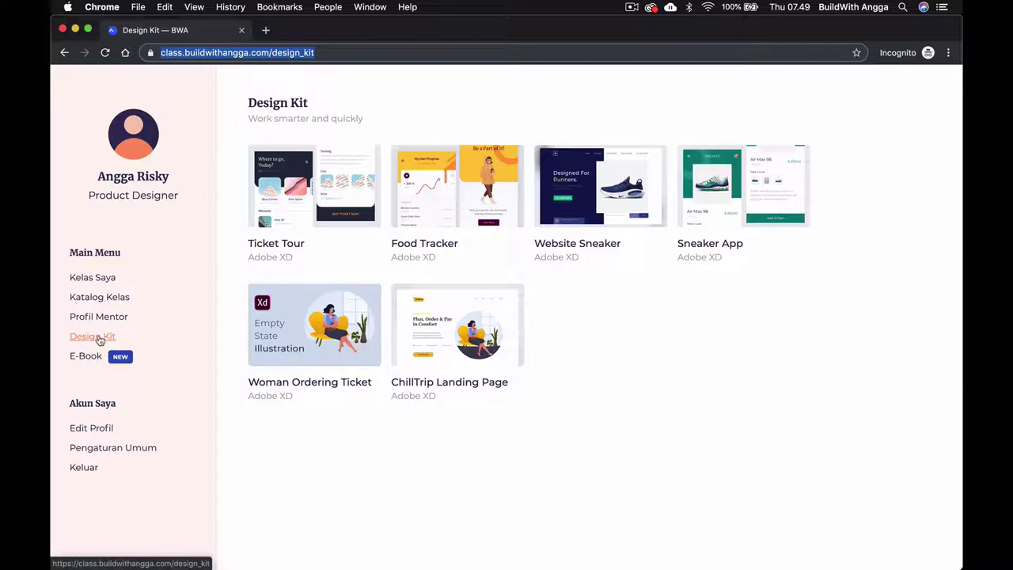
left_click(352, 487)
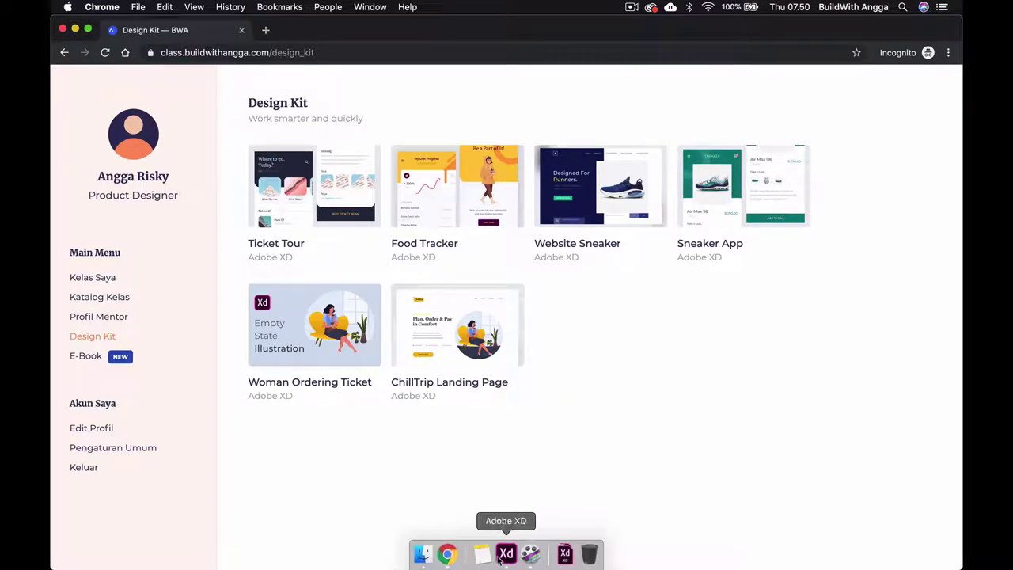
left_click(500, 558)
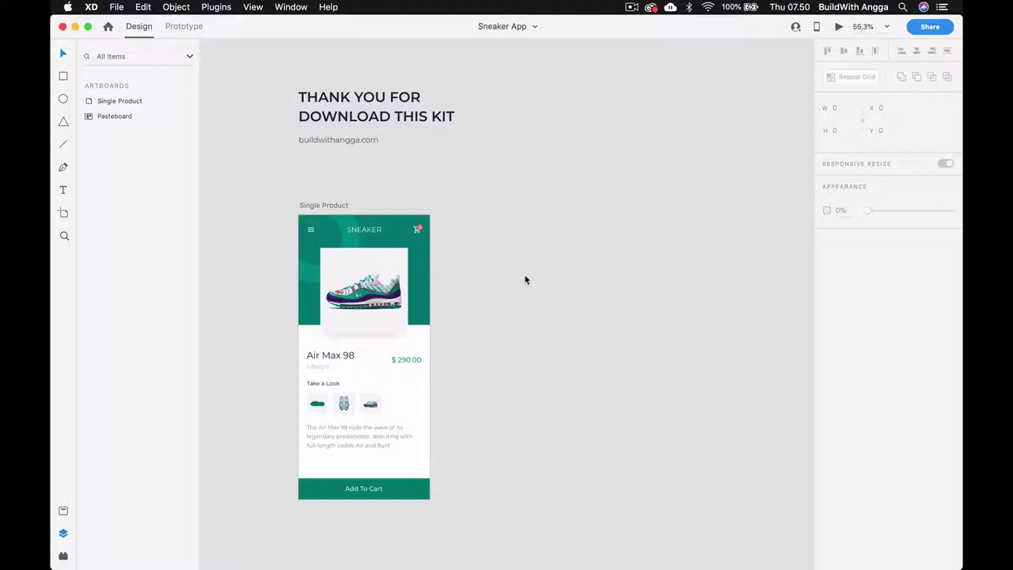
- Examine the layout and header elements of the Single Product screen at 100% zoom
scroll(525, 279, "down", 5)
scroll(524, 280, "left", 4)
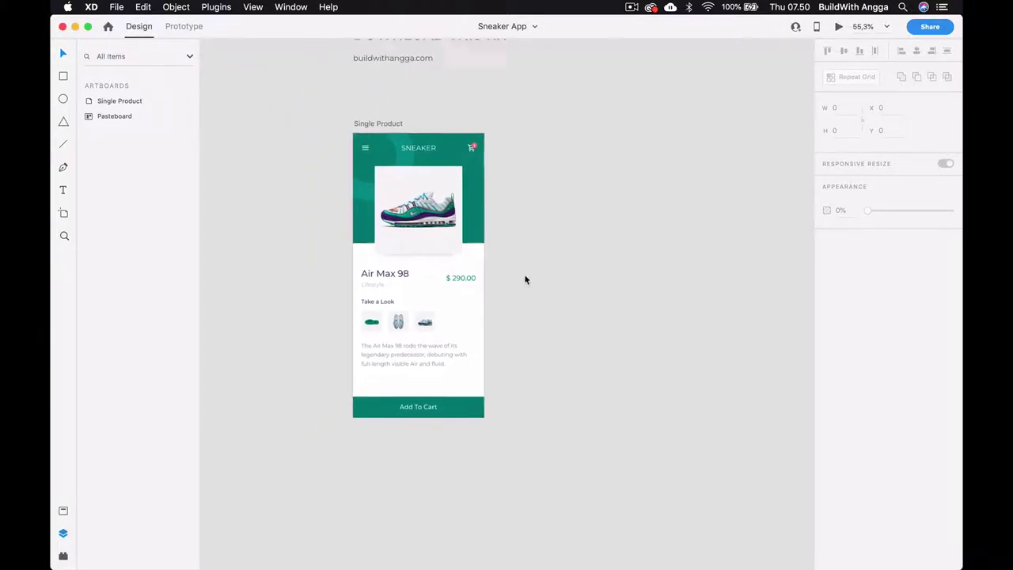
scroll(577, 173, "up", 2)
scroll(578, 172, "left", 2)
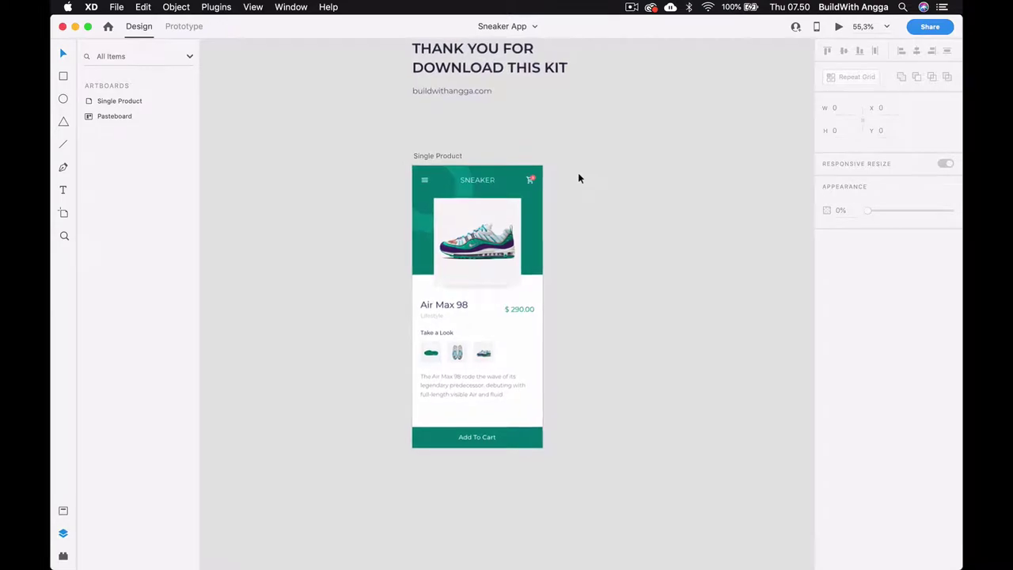
key("super+equal")
key("super+equal")
scroll(577, 178, "right", 3)
scroll(578, 178, "up", 1)
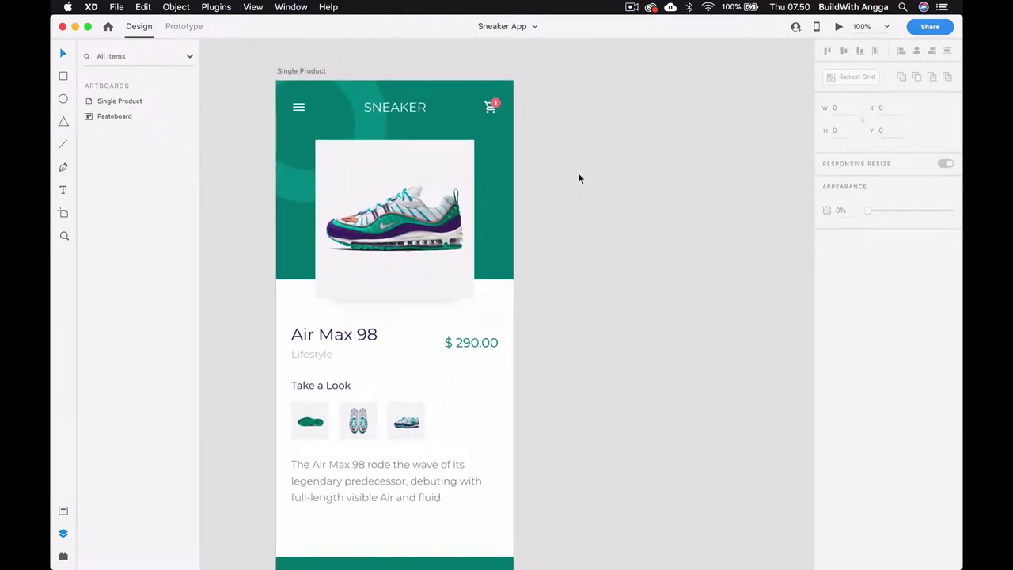
scroll(578, 178, "down", 1)
scroll(579, 177, "left", 2)
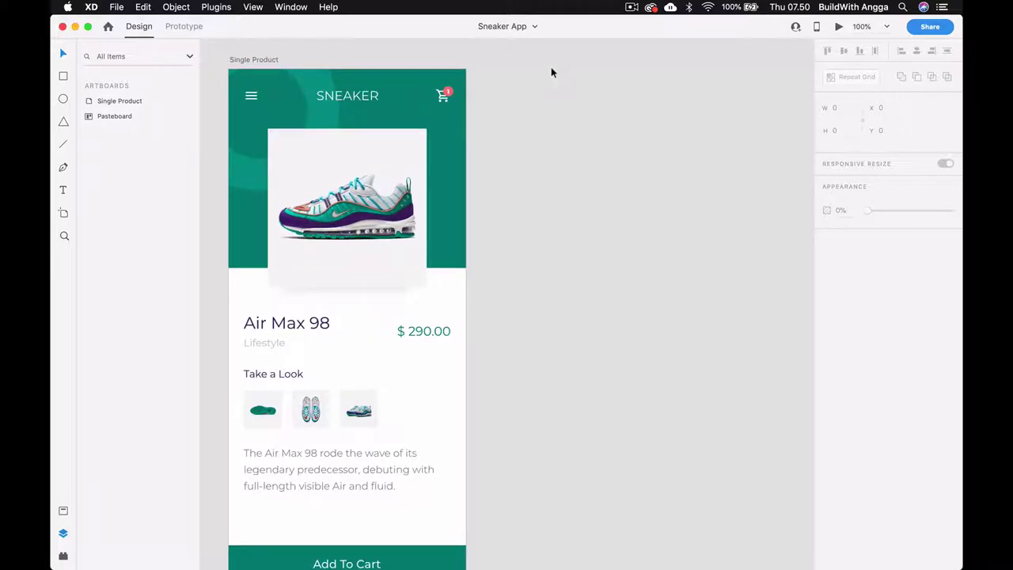
left_click(446, 94)
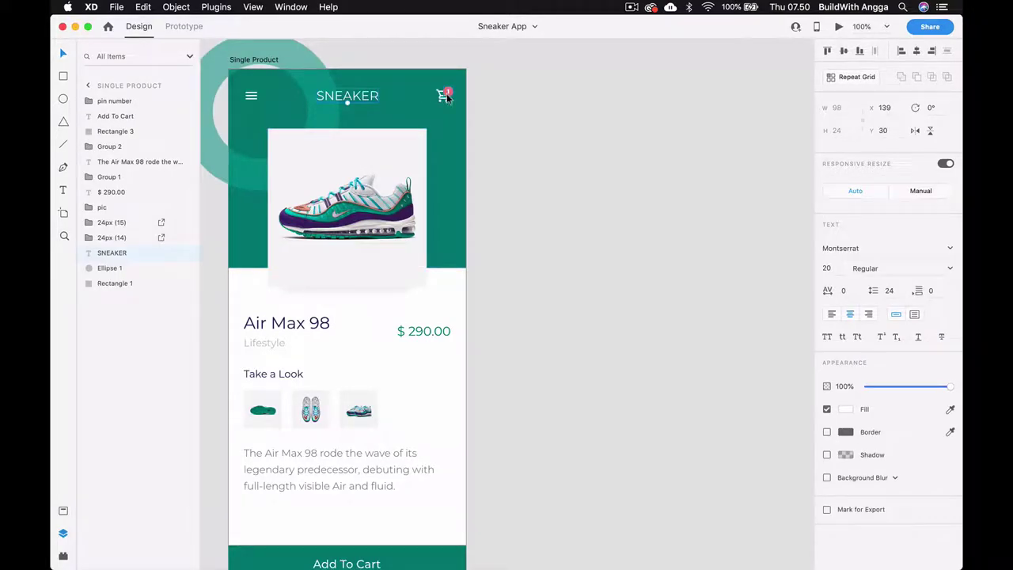
left_click(500, 101)
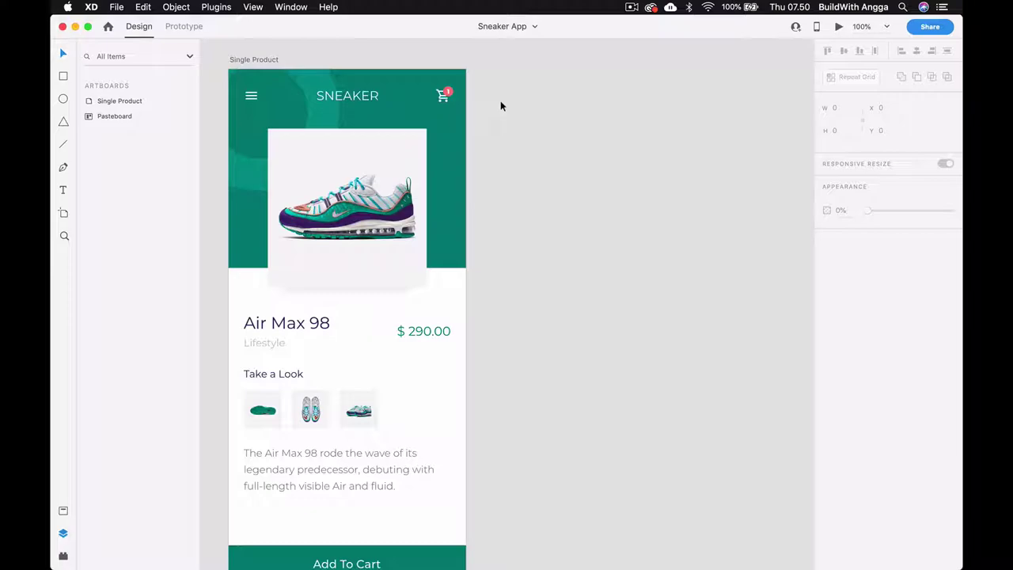
- Add a 360 × 640 Android Mobile artboard beside the Single Product artboard
scroll(500, 100, "right", 5)
scroll(500, 106, "right", 1)
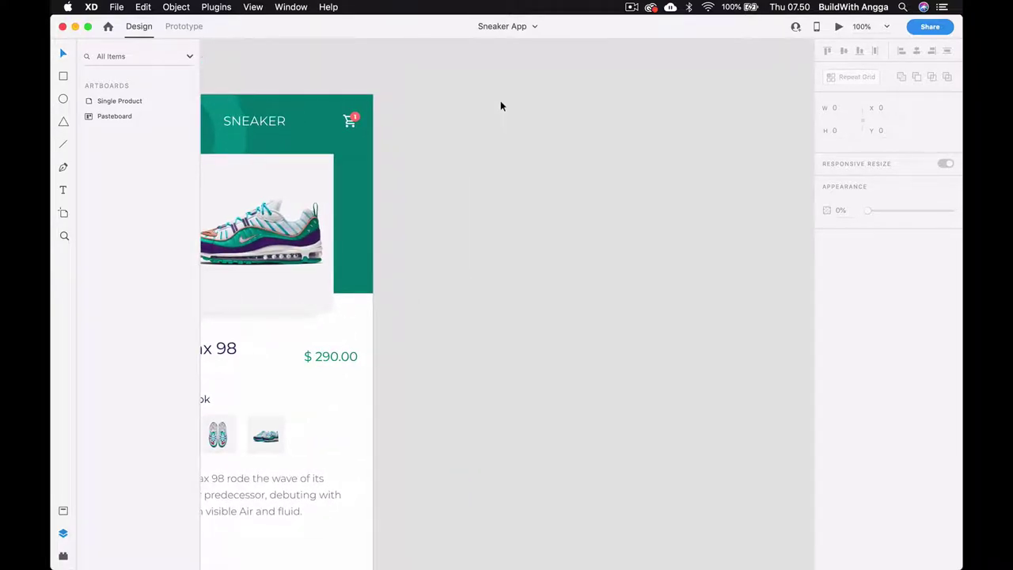
key("a")
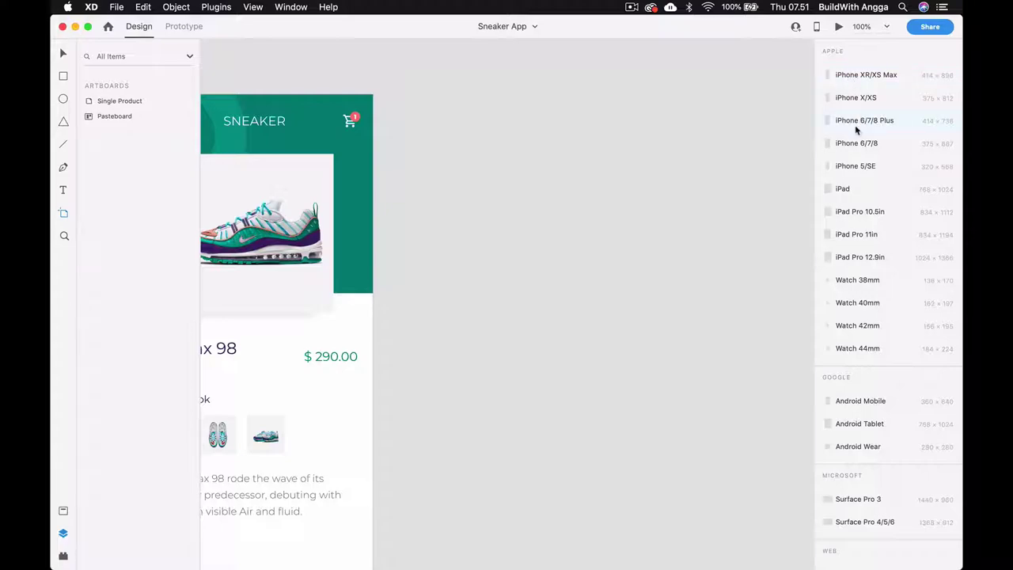
scroll(859, 225, "down", 2)
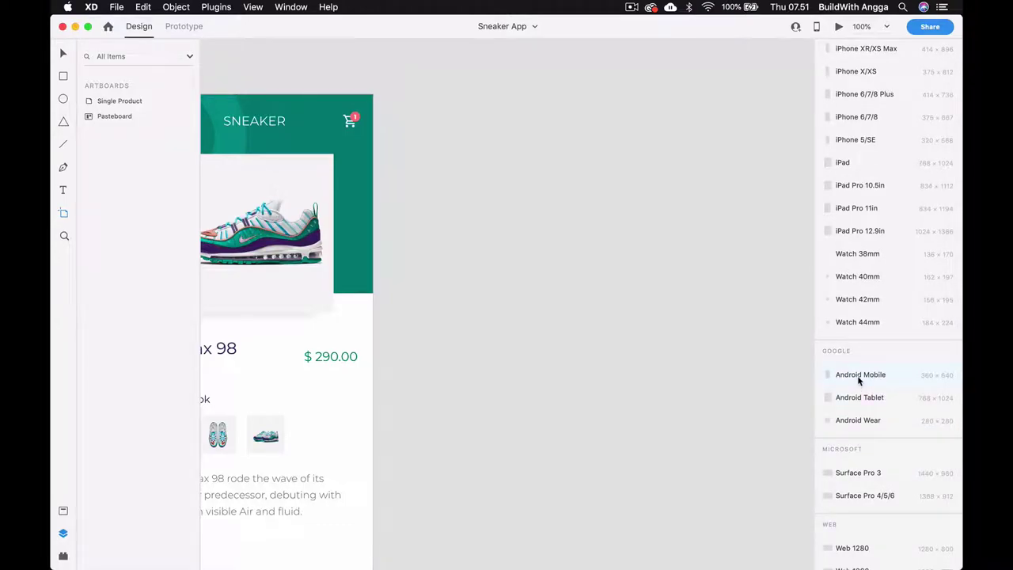
left_click(859, 377)
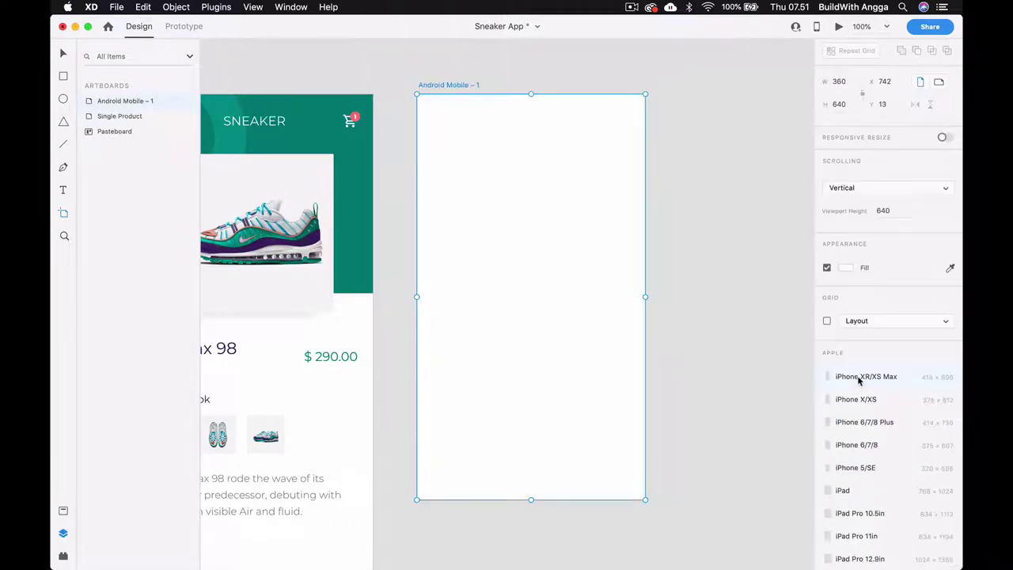
- Rename the new Android Mobile artboard as Get Started
double_click(445, 85)
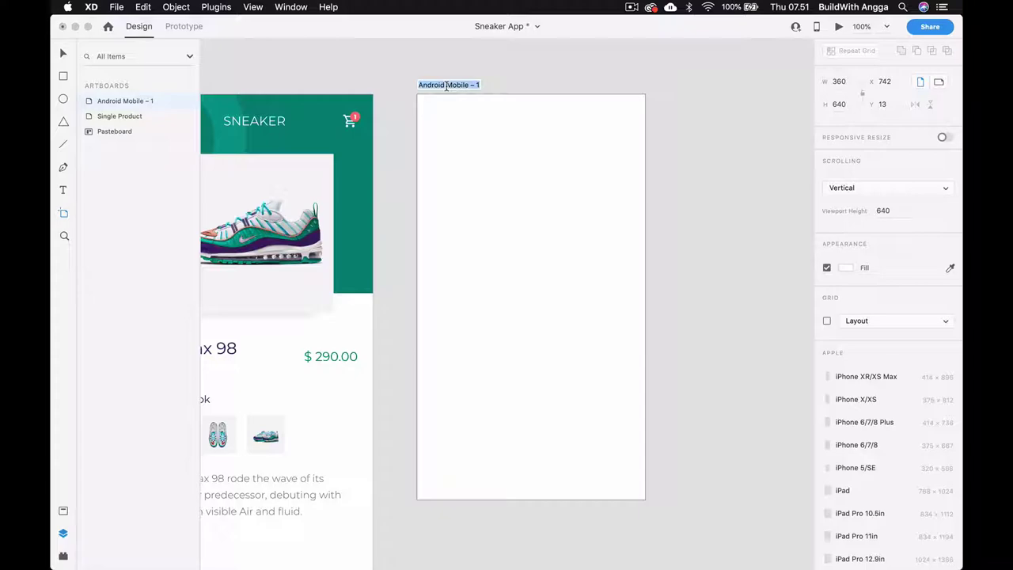
type("Get Started")
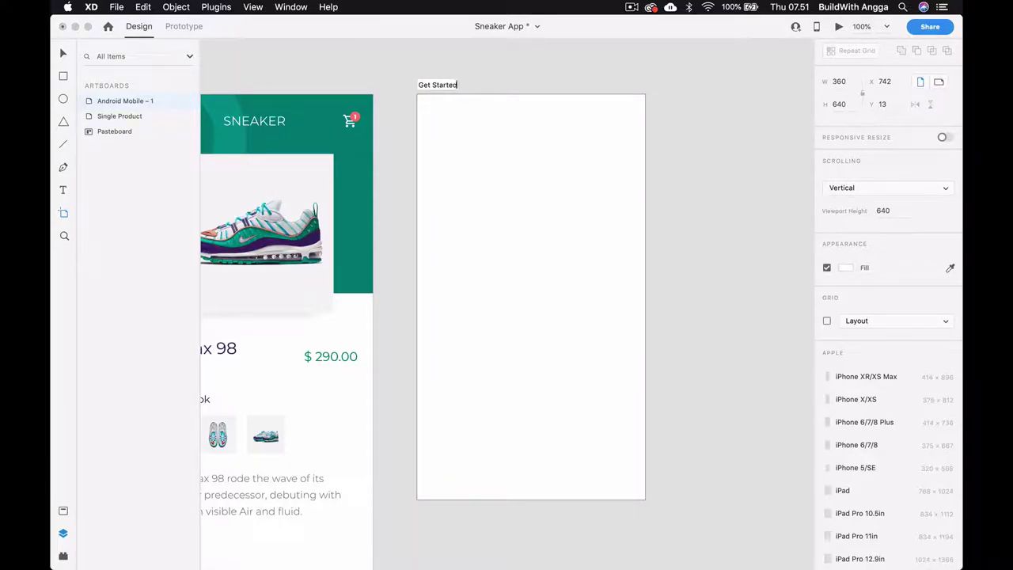
key("Return")
scroll(432, 323, "left", 1)
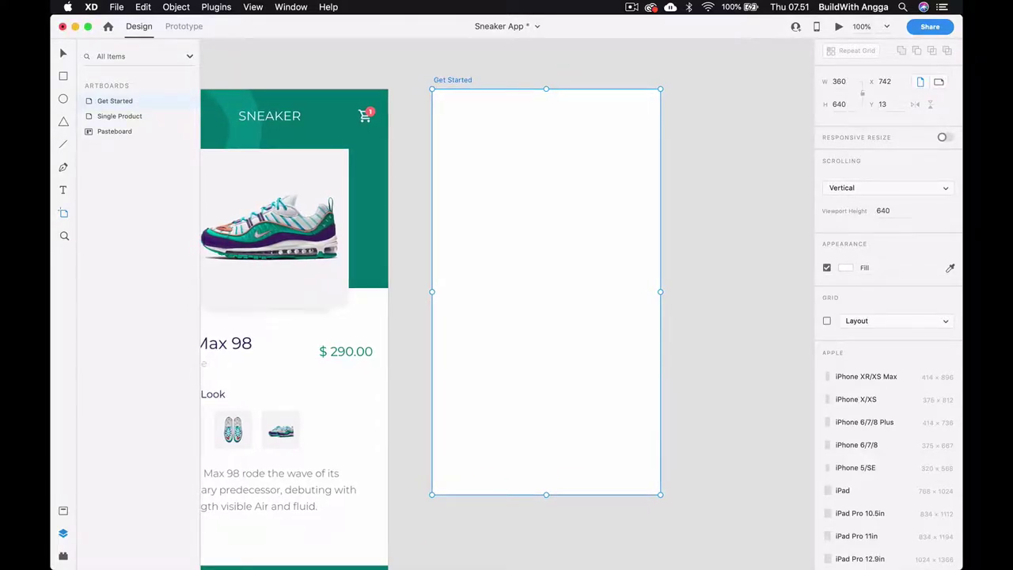
left_click(509, 69)
scroll(509, 69, "right", 2)
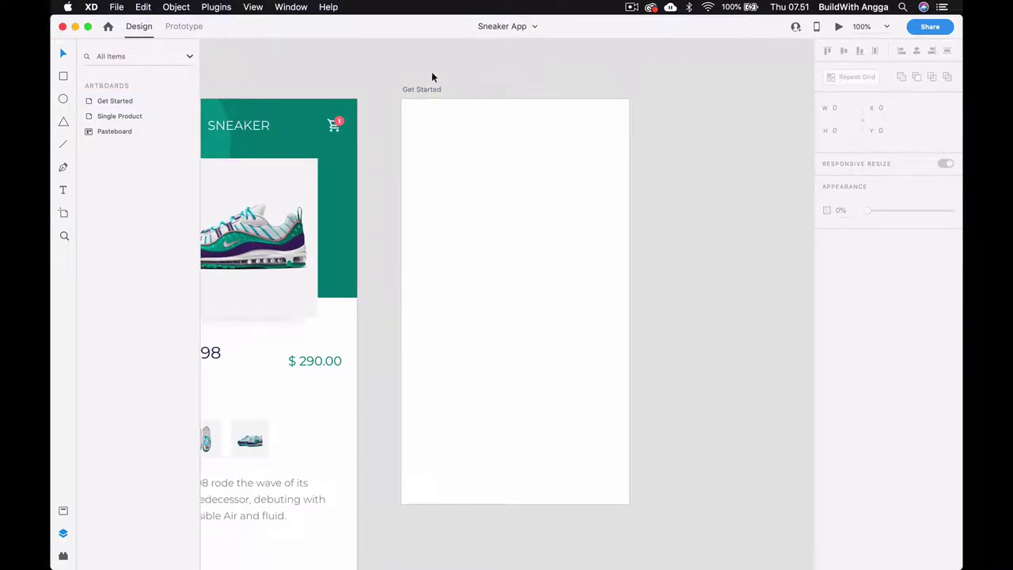
- Move the Get Started artboard farther from Single Product, to X 802 and Y 13, and save the file
left_click(417, 89)
scroll(417, 90, "right", 3)
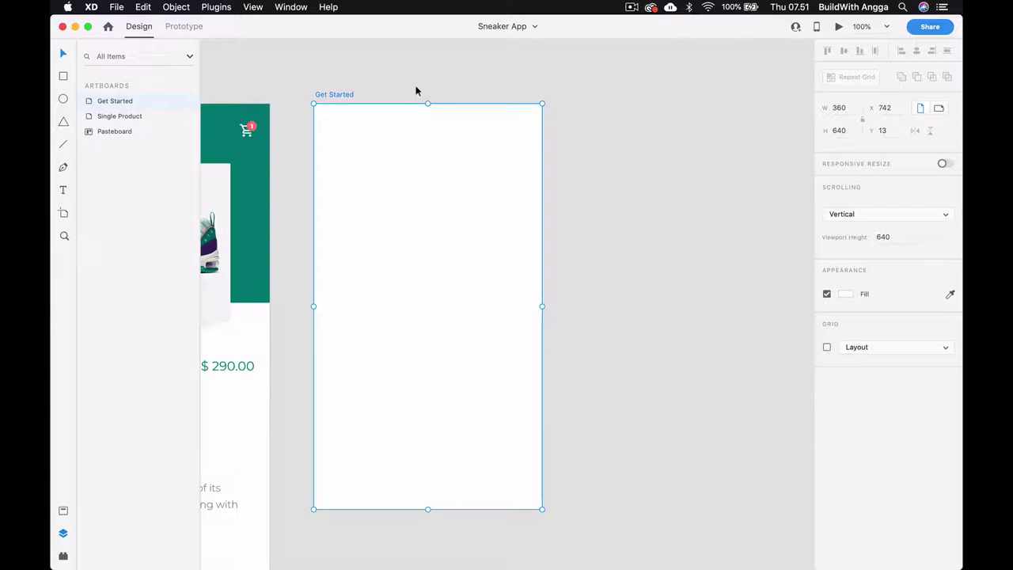
scroll(417, 90, "left", 3)
scroll(417, 91, "right", 1)
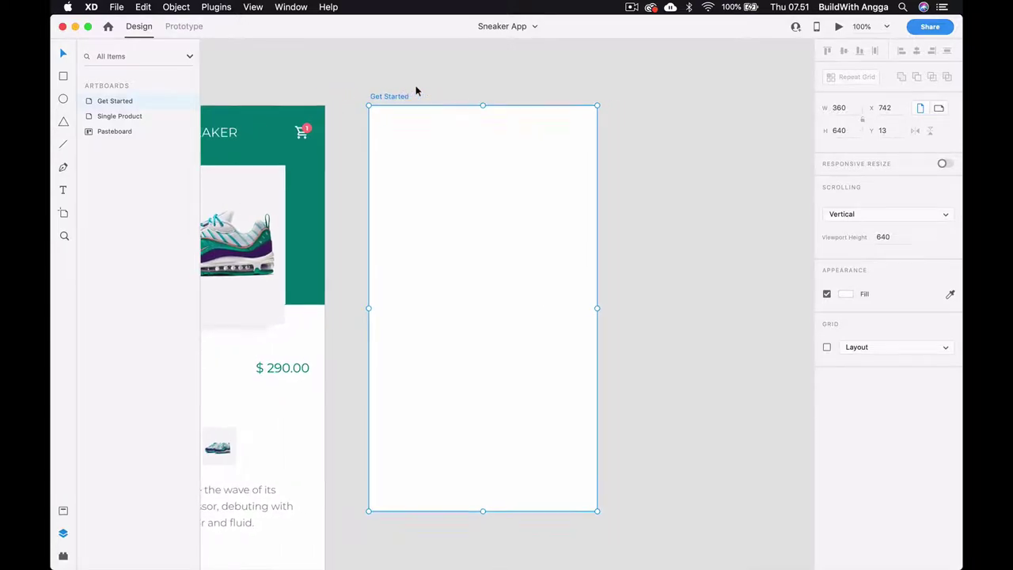
scroll(486, 97, "left", 1)
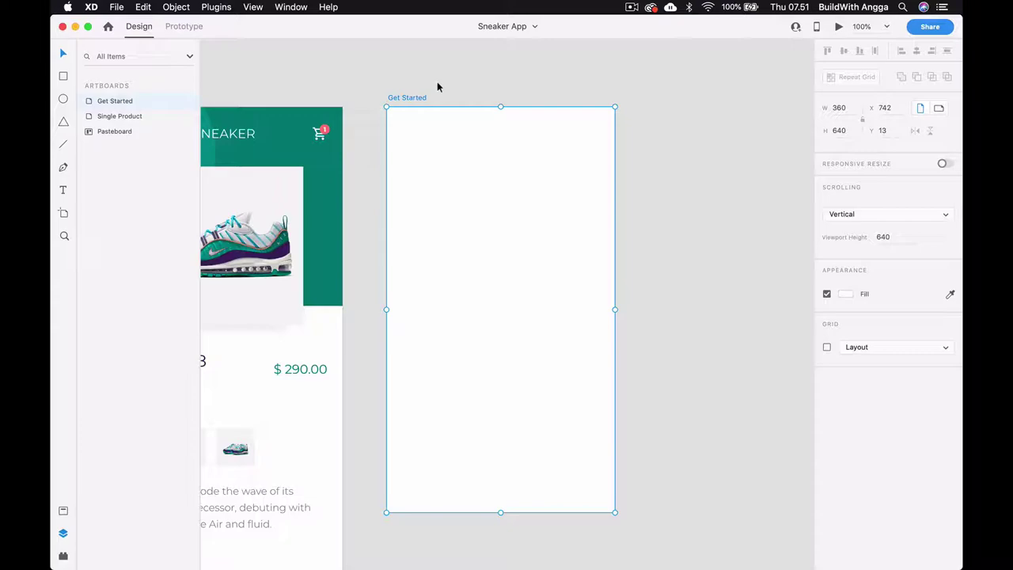
left_click_drag(407, 95, 442, 91)
left_click(490, 91)
key("ctrl+s")
scroll(489, 90, "right", 3)
- Fill the Get Started artboard with a very dark navy blue and save the file
left_click(414, 89)
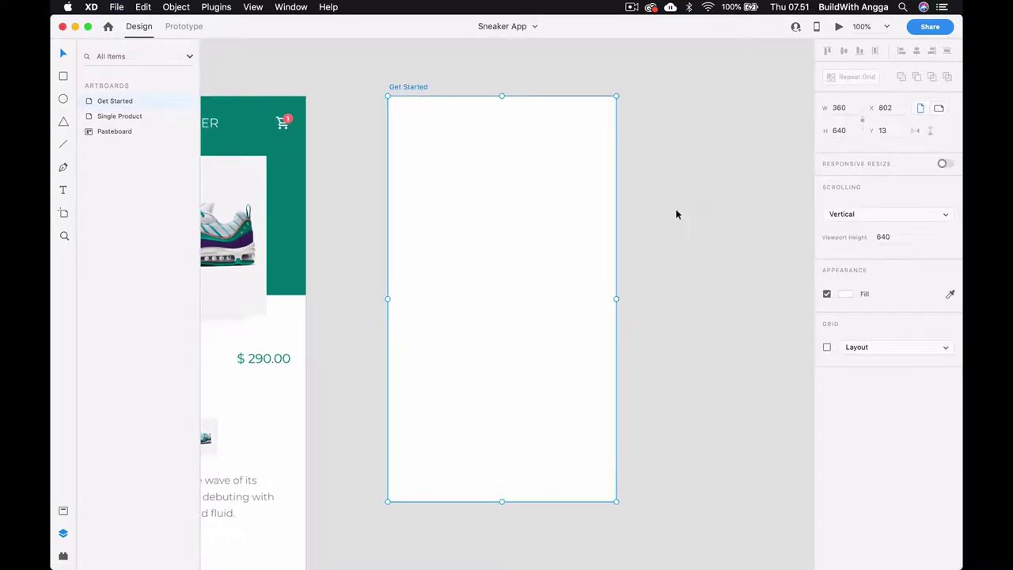
left_click(844, 295)
left_click(803, 264)
left_click_drag(776, 274, 781, 317)
left_click(693, 123)
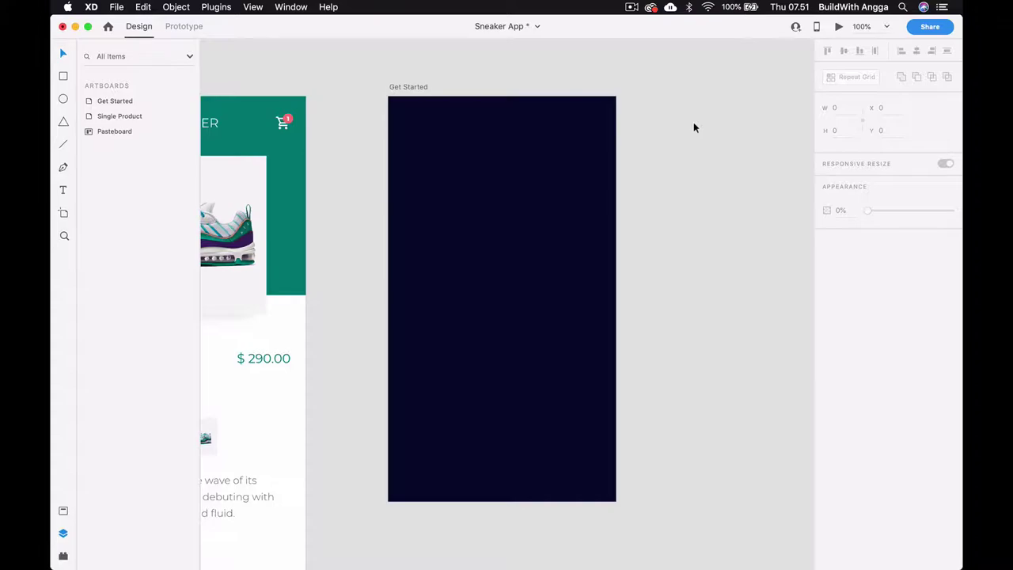
scroll(693, 123, "right", 3)
key("ctrl+s")
- Add the two-line text "Let's Build / Your Future Career" in the upper part of the Get Started artboard
scroll(515, 192, "left", 2)
left_click(515, 192)
scroll(515, 192, "right", 1)
scroll(515, 194, "left", 2)
scroll(515, 194, "down", 2)
scroll(515, 194, "left", 1)
key("t")
left_click(419, 139)
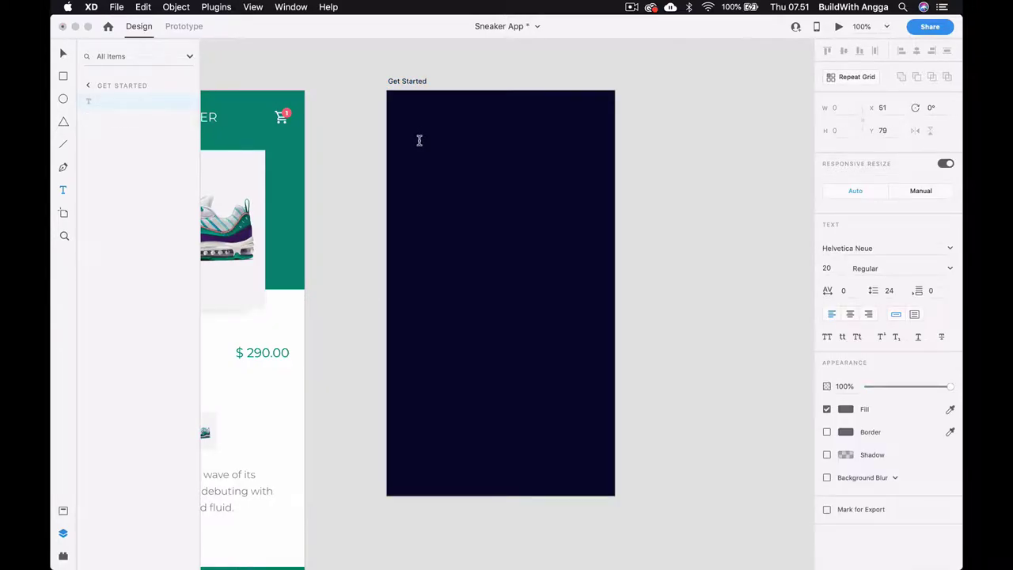
type("Let's")
key("BackSpace")
type("'s B")
type("uild ")
type("Your")
type(" Future Ac")
key("BackSpace")
type("Career")
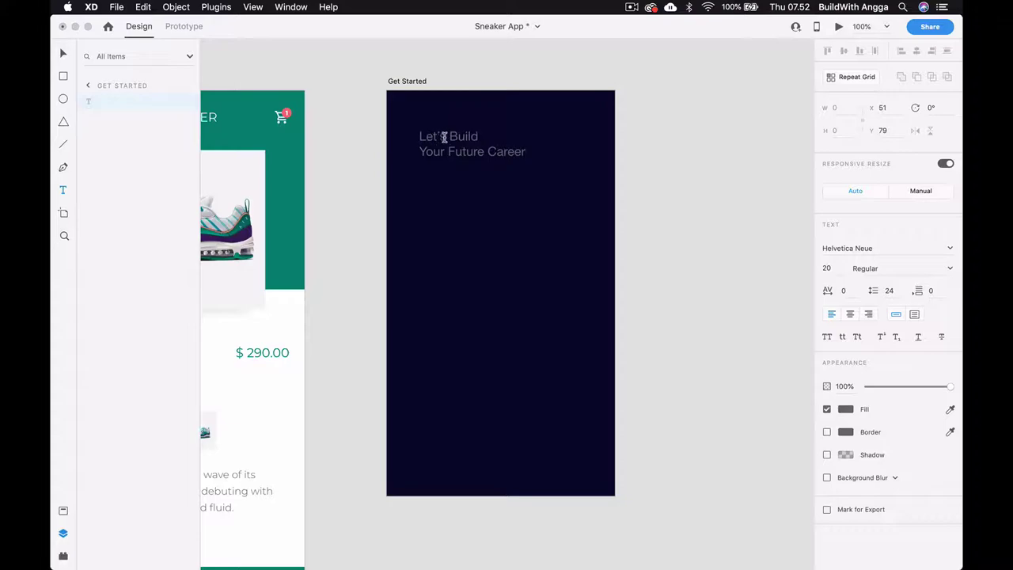
- Replace "Let's" with "We" in the heading so it reads "We Build Your Future Career"
double_click(419, 136)
type("We")
key("Escape")
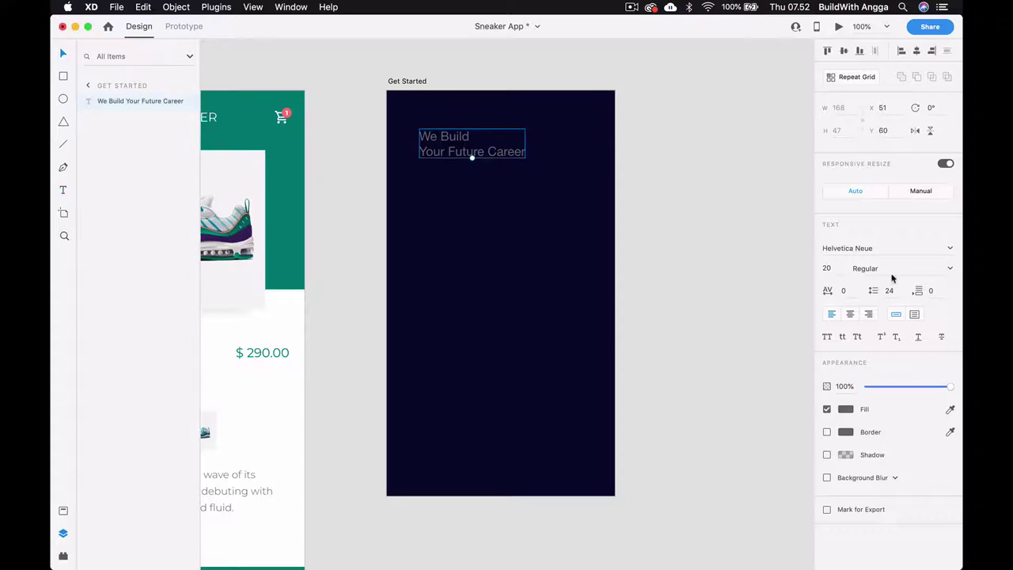
- Set the heading's font to Montserrat at size 32
left_click(886, 246)
type("Montserrat")
key("Return")
left_click(835, 270)
type("32")
key("Return")
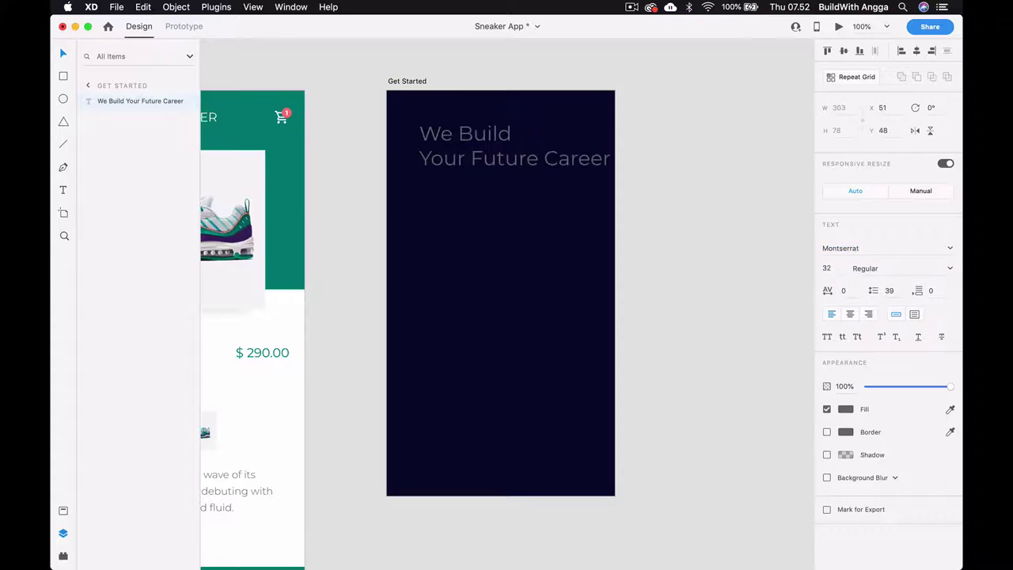
- Position the heading at X 30, Y 40 and break "Career" onto a third line
left_click_drag(477, 146, 463, 141)
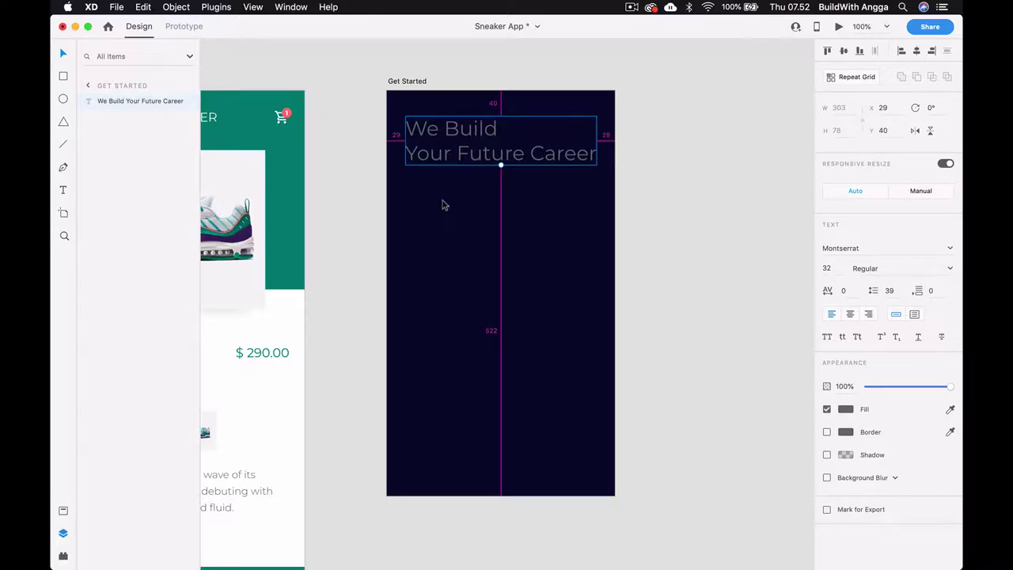
key("Right")
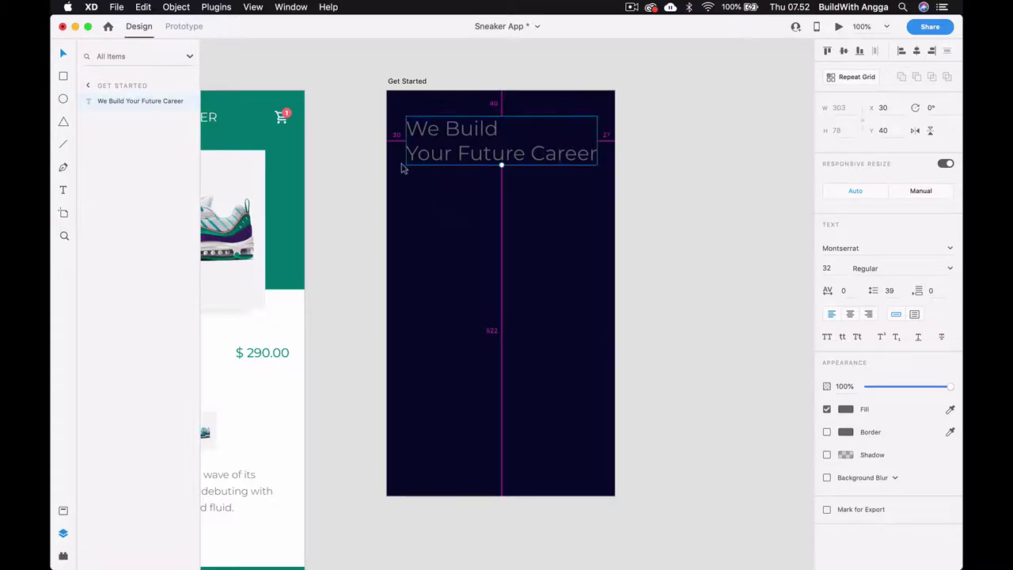
double_click(552, 162)
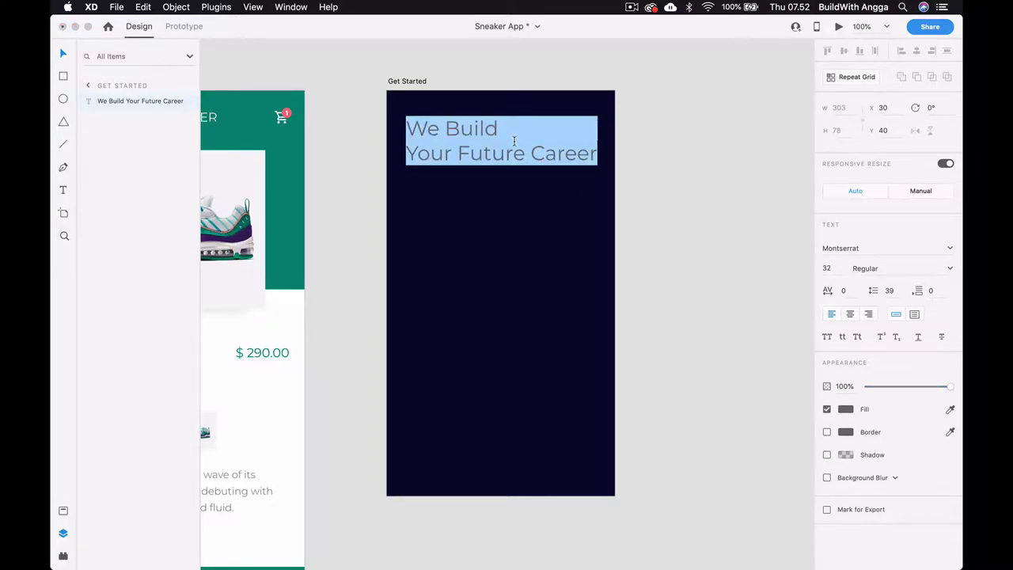
key("Escape")
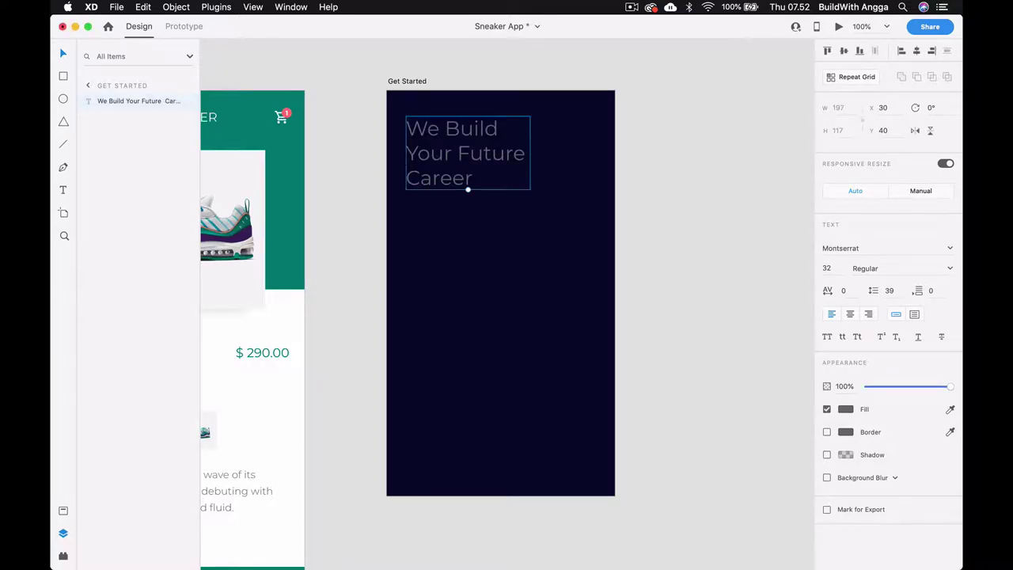
- Set the heading's fill colour to white, #ffffff
left_click(849, 410)
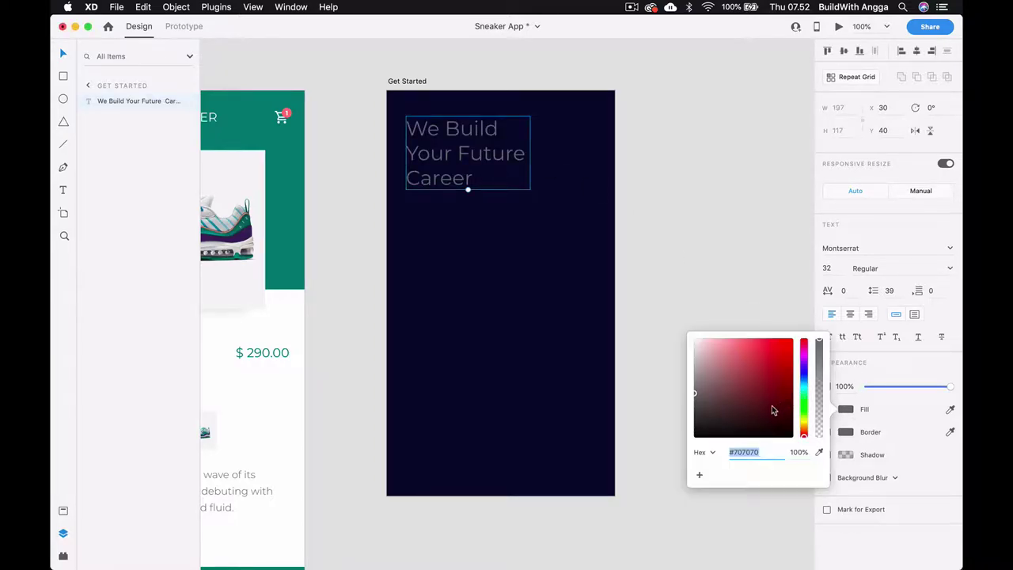
type("ffffff")
key("Return")
left_click(732, 207)
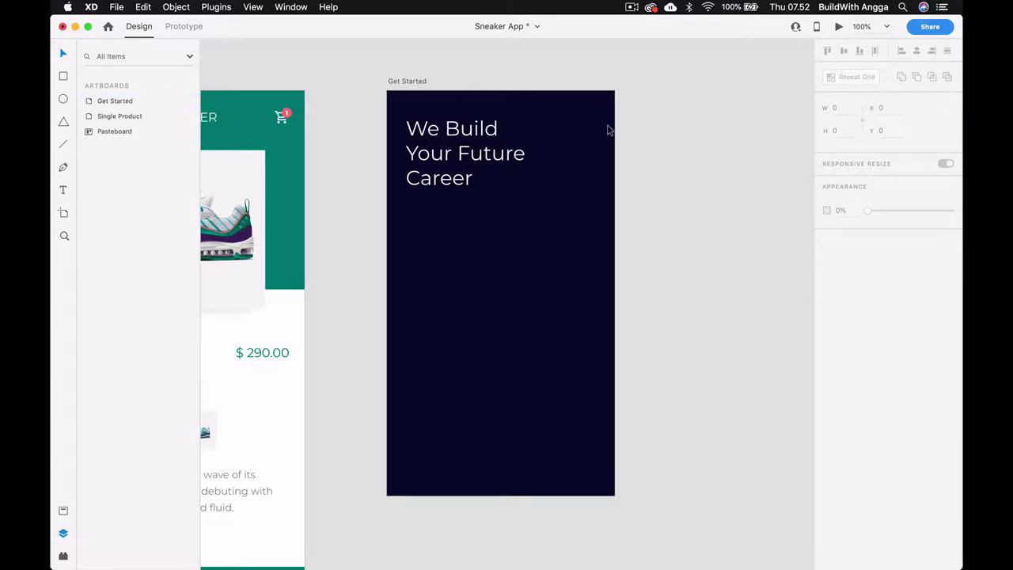
- Change the heading's font to Montserrat SemiBold
left_click(488, 152)
left_click(878, 250)
type("Montserrat SemiBold")
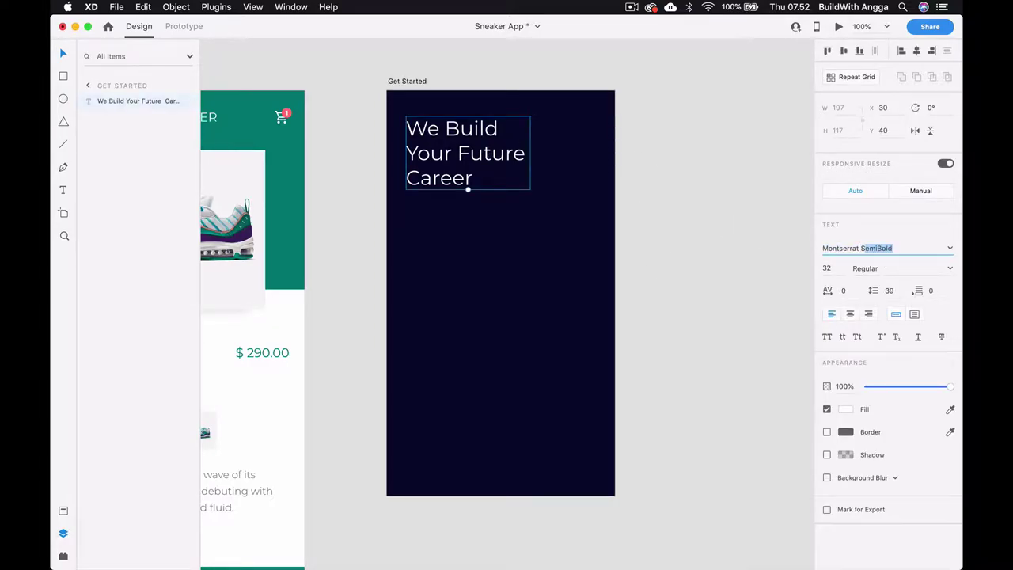
key("Return")
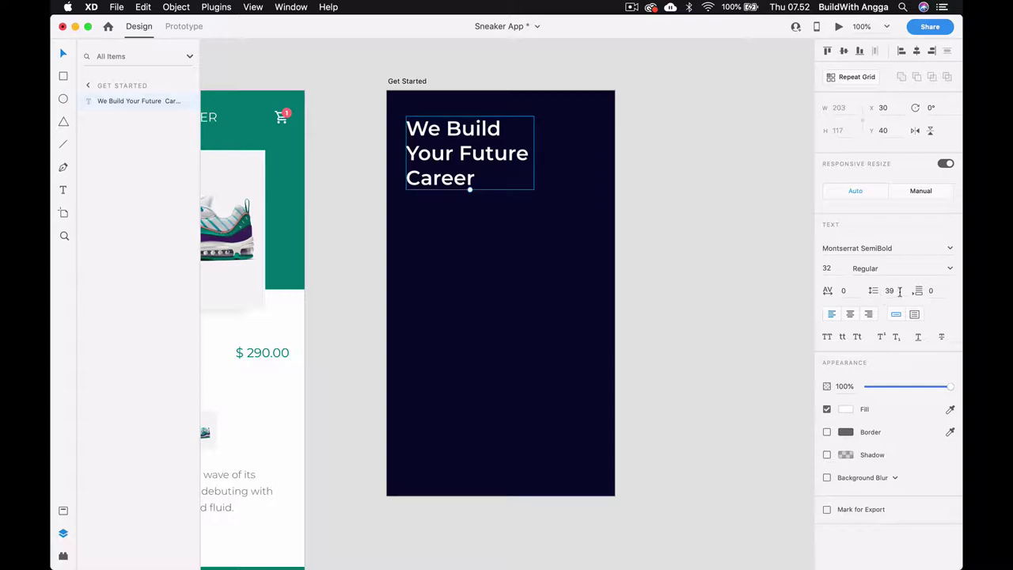
- Set the heading's line spacing to 50
left_click(887, 292)
type("50")
key("Return")
left_click(667, 276)
left_click(470, 197)
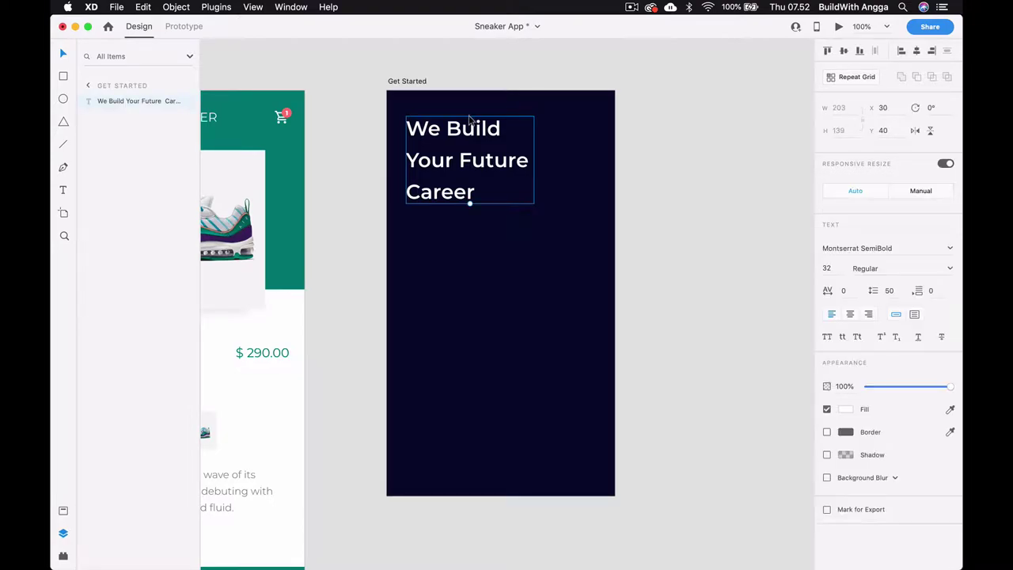
left_click(669, 182)
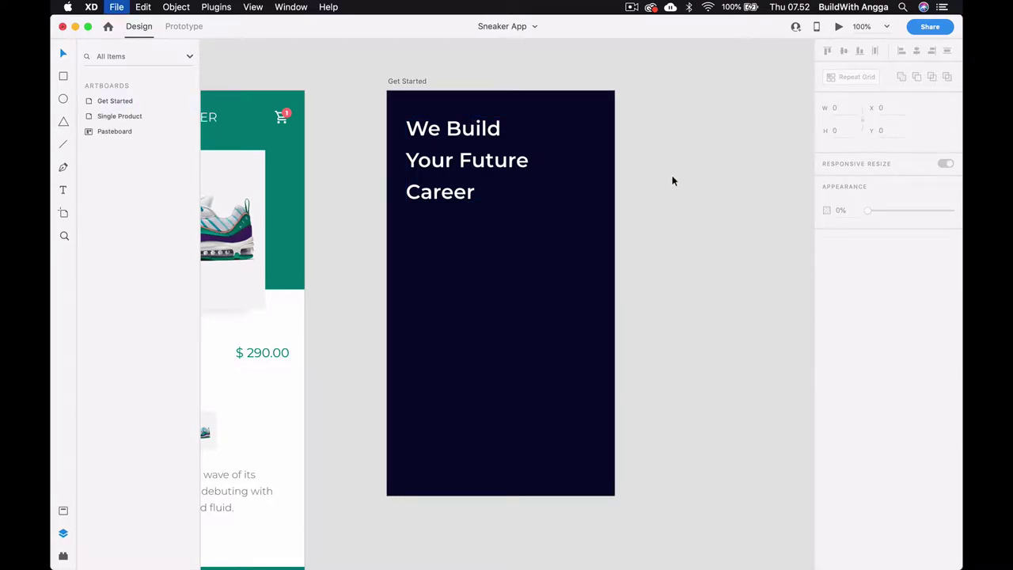
scroll(672, 182, "left", 3)
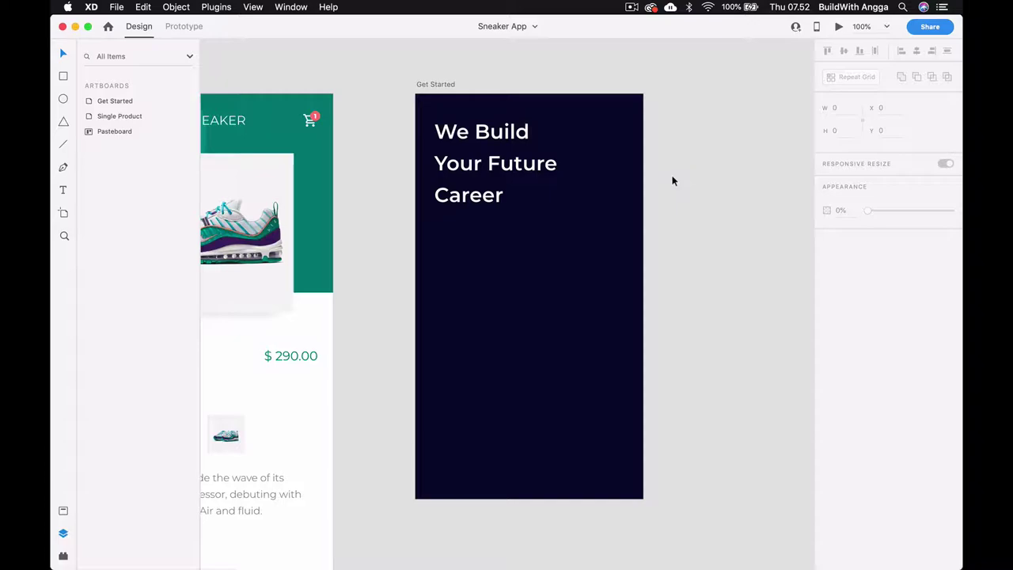
left_click(432, 89)
left_click(508, 60)
scroll(508, 60, "right", 3)
scroll(508, 61, "right", 1)
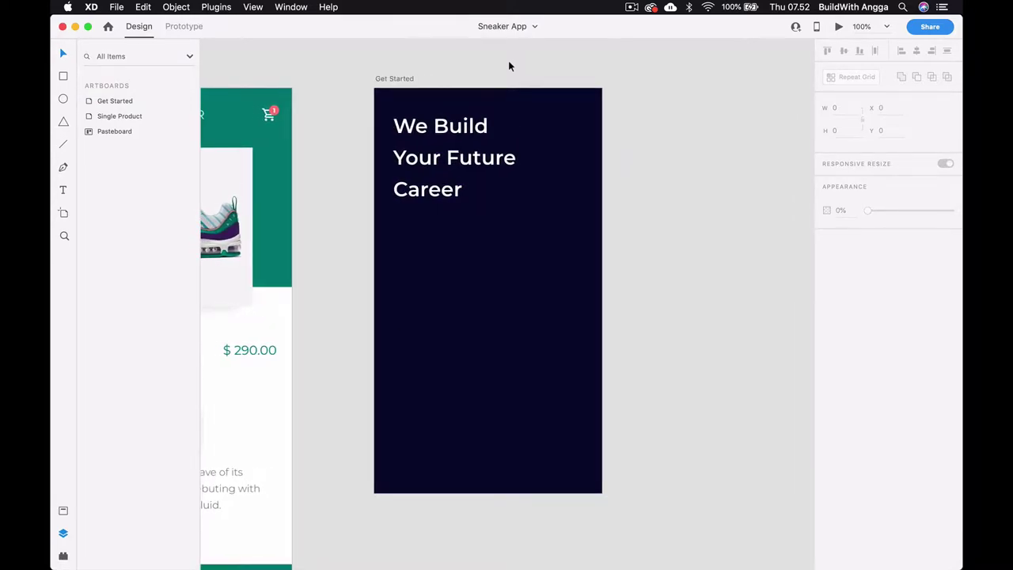
scroll(511, 66, "down", 2)
scroll(510, 65, "left", 2)
left_click(466, 140)
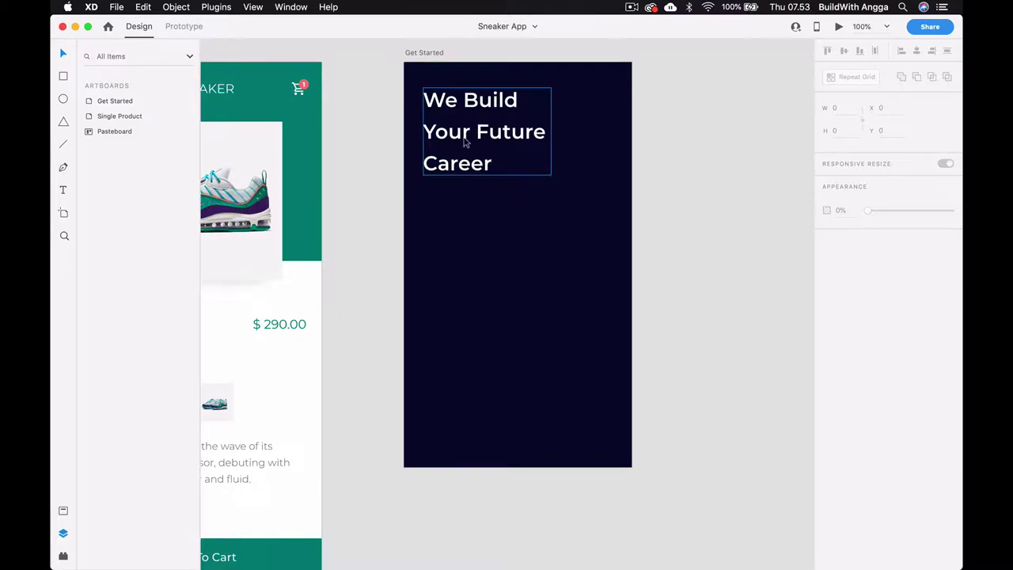
left_click(466, 190)
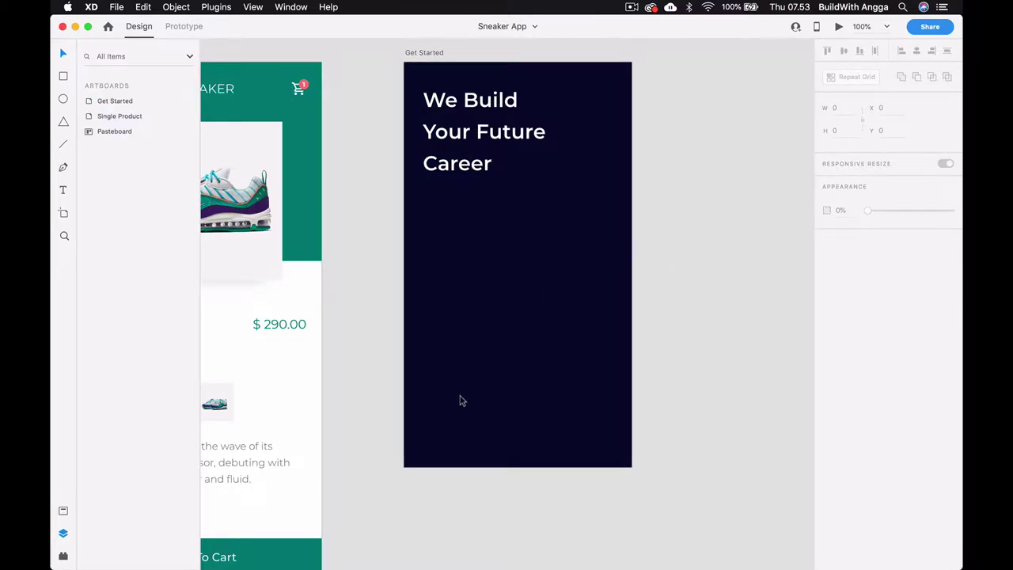
scroll(459, 399, "right", 2)
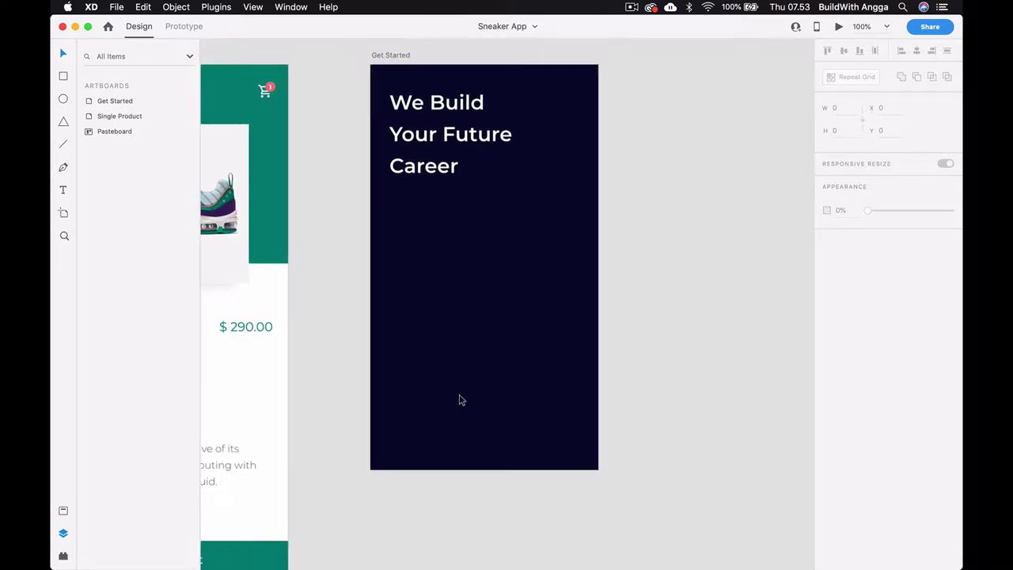
- Draw a 300 by 50 button rectangle at X 30, Y 547 in the lower part of the Get Started artboard
left_click(454, 147)
left_click(403, 312)
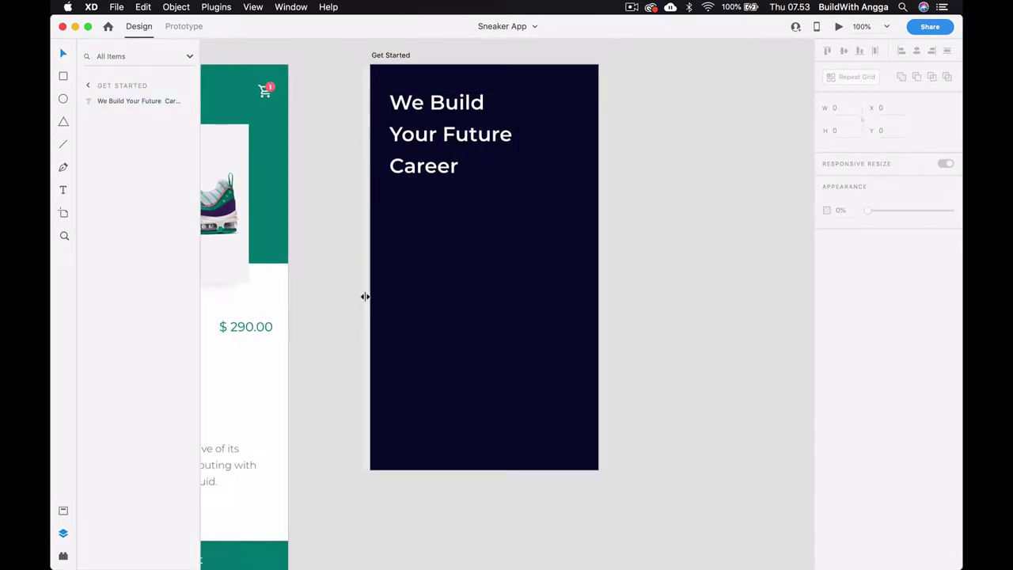
key("r")
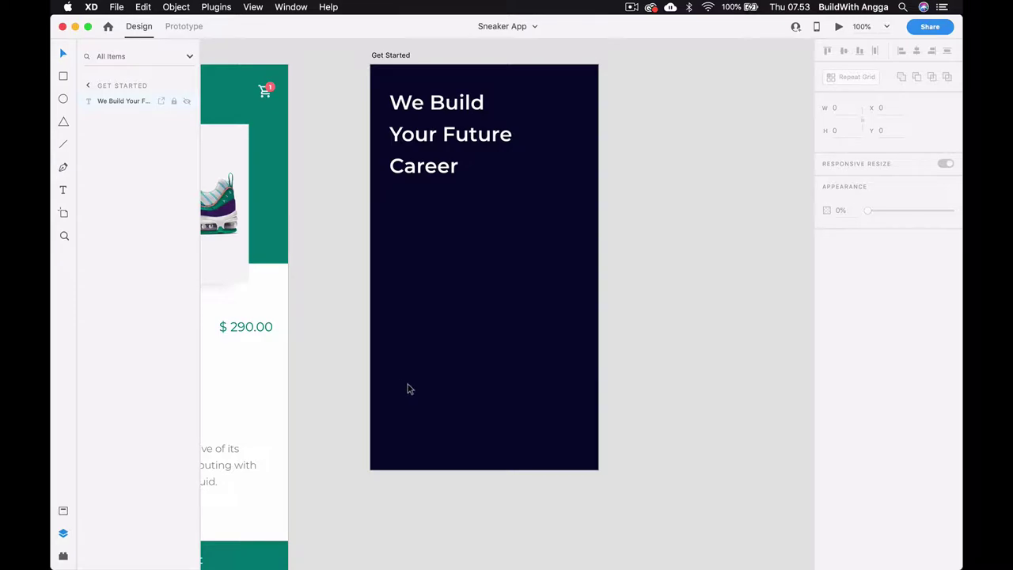
mouse_move(389, 412)
left_mouse_down()
mouse_move(567, 420)
mouse_move(578, 423)
mouse_move(581, 450)
mouse_move(576, 427)
left_mouse_up()
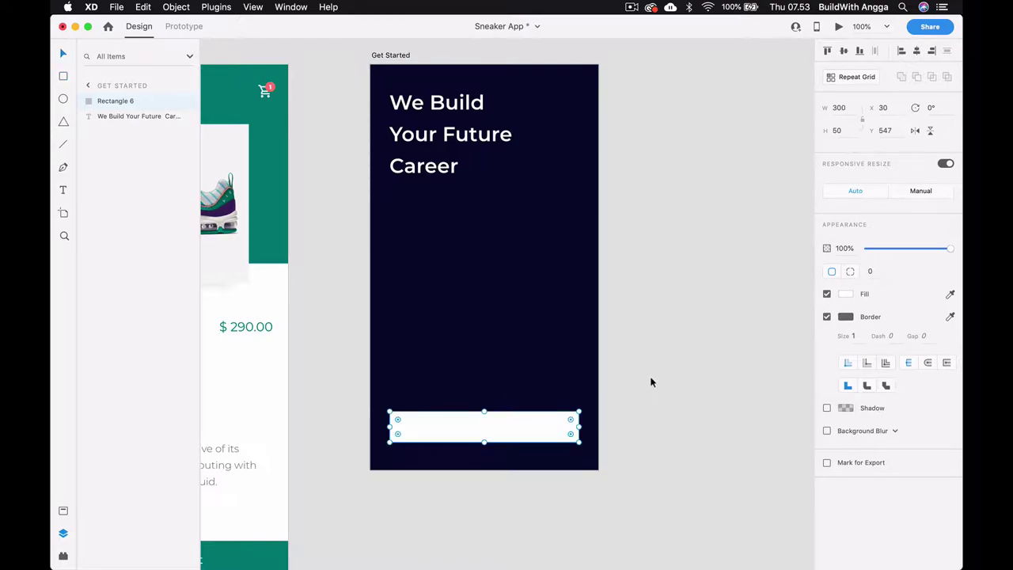
- Remove the button rectangle's border and set its corner radius to 4
left_click(826, 317)
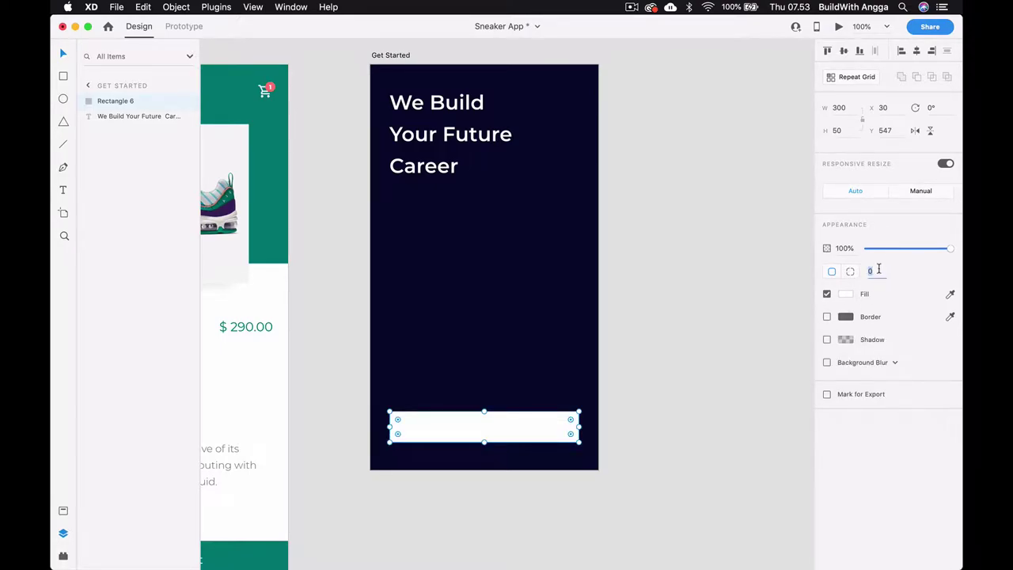
type("4")
key("Return")
left_click(624, 392)
- Fill the button rectangle with the red sampled from the cart badge and move it up to Y 540
left_click(531, 430)
left_click(950, 294)
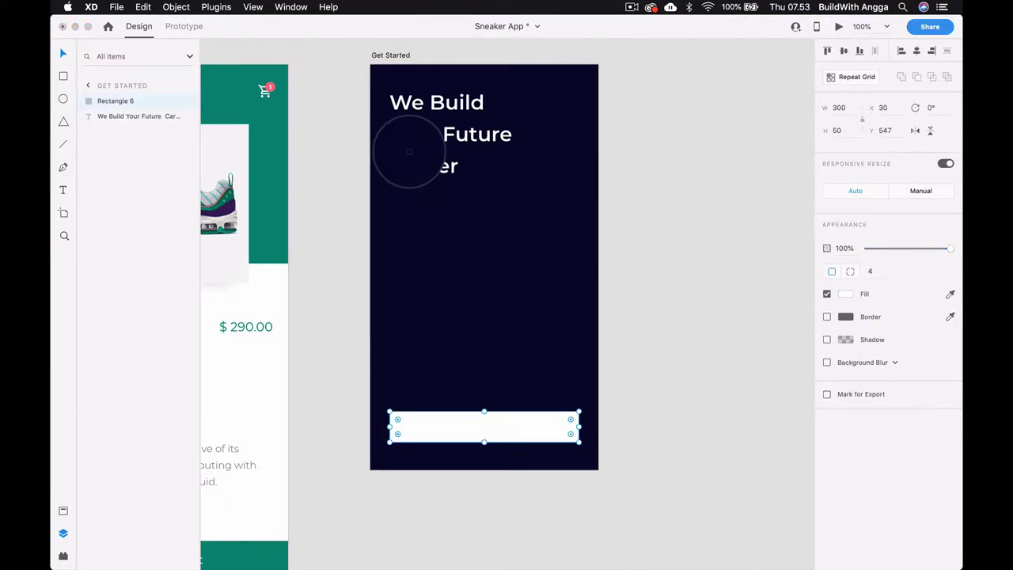
left_click(269, 87)
left_click(658, 276)
mouse_move(509, 406)
left_mouse_down()
mouse_move(506, 388)
mouse_move(506, 410)
left_mouse_up()
- Set the "We Build Your Future Career" heading's font size to 40
left_click(442, 155)
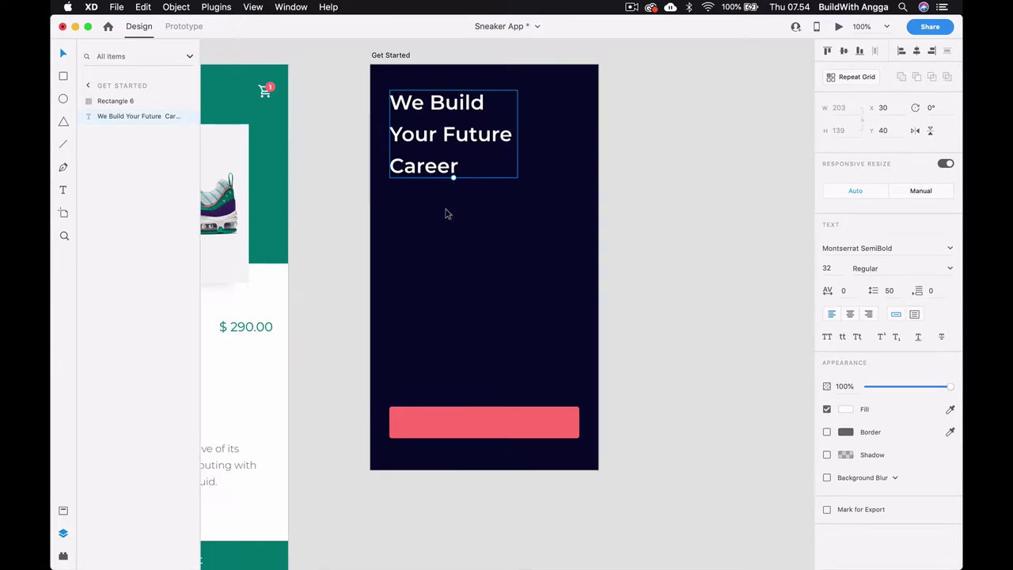
type("36")
key("Return")
left_click(834, 269)
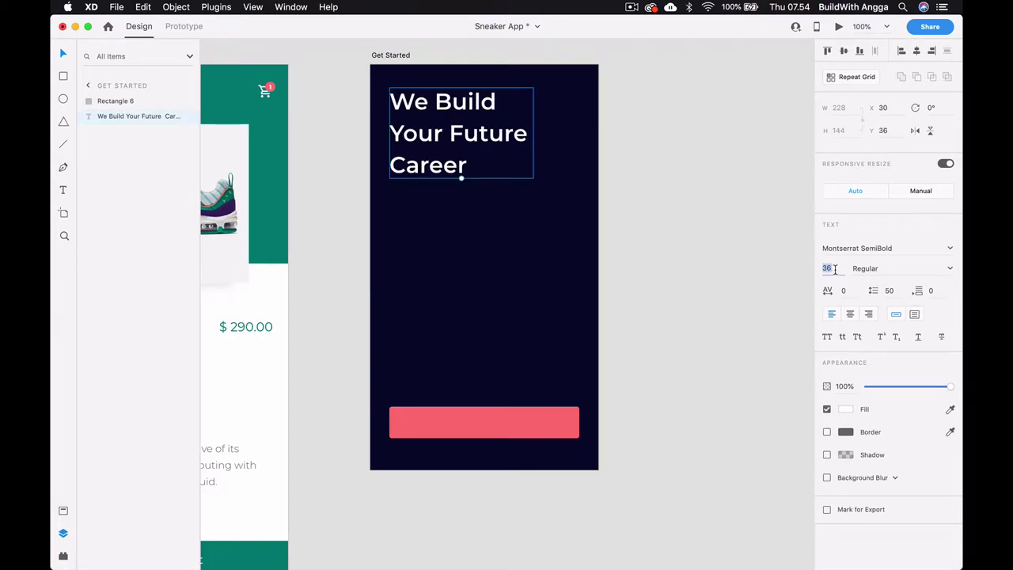
type("40")
key("Return")
- Move the heading down to Y 50, keeping it at X 30
key("alt")
key("shift+Down")
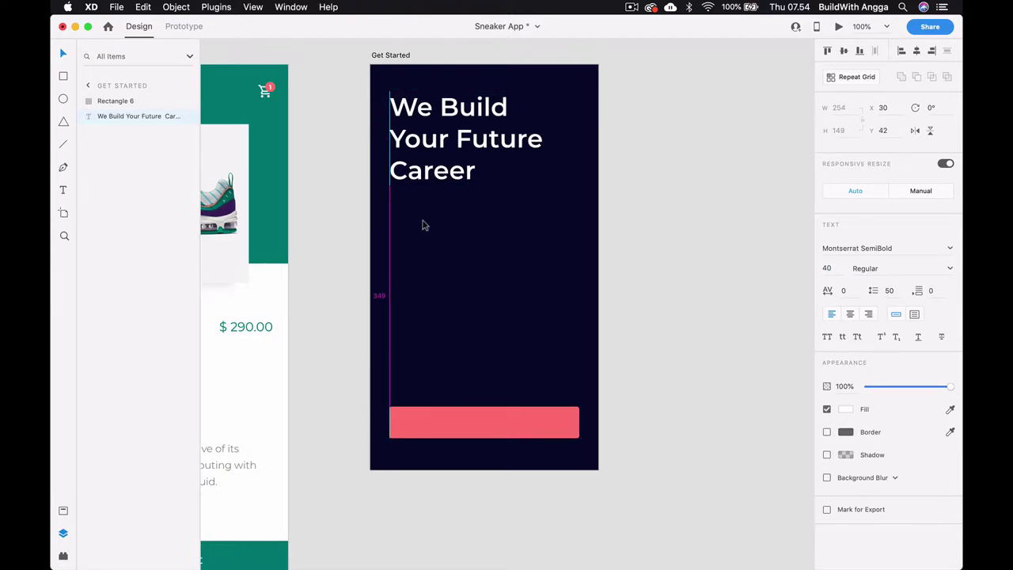
key("Down")
key("Down")
key("Down")
key("Down")
key("Down")
key("Down")
key("Down")
key("Down")
key("Down")
key("Up")
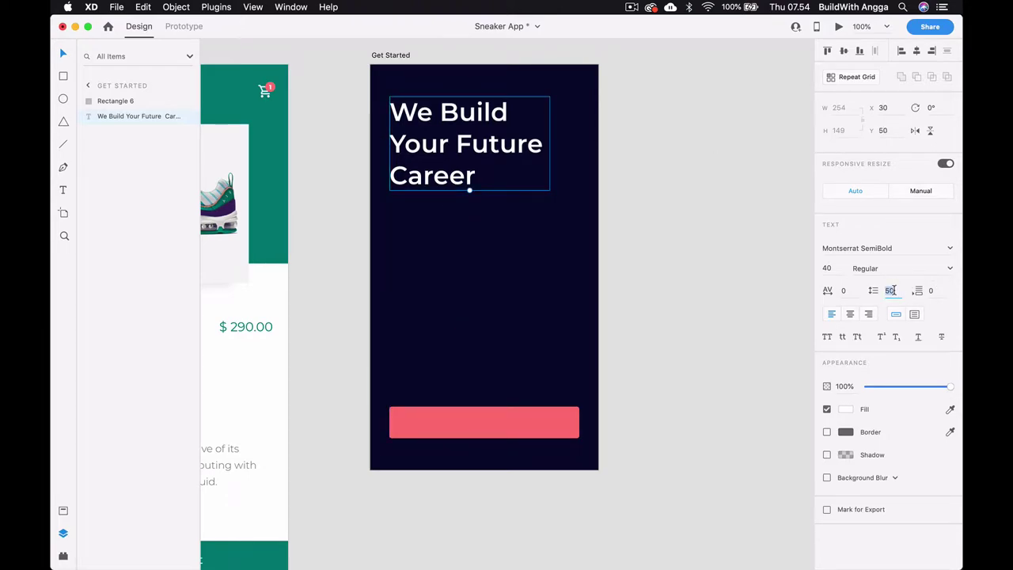
- Set the heading's line spacing to 55
type("55")
key("Return")
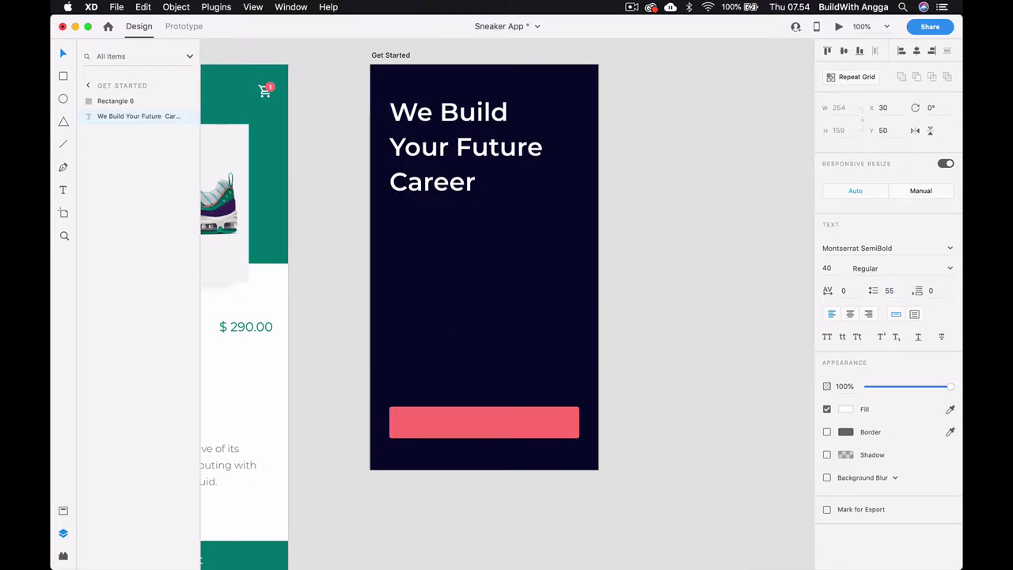
left_click(639, 276)
- Change the whole heading's font to Montserrat Light
left_click(467, 194)
double_click(907, 246)
type("Light")
key("Return")
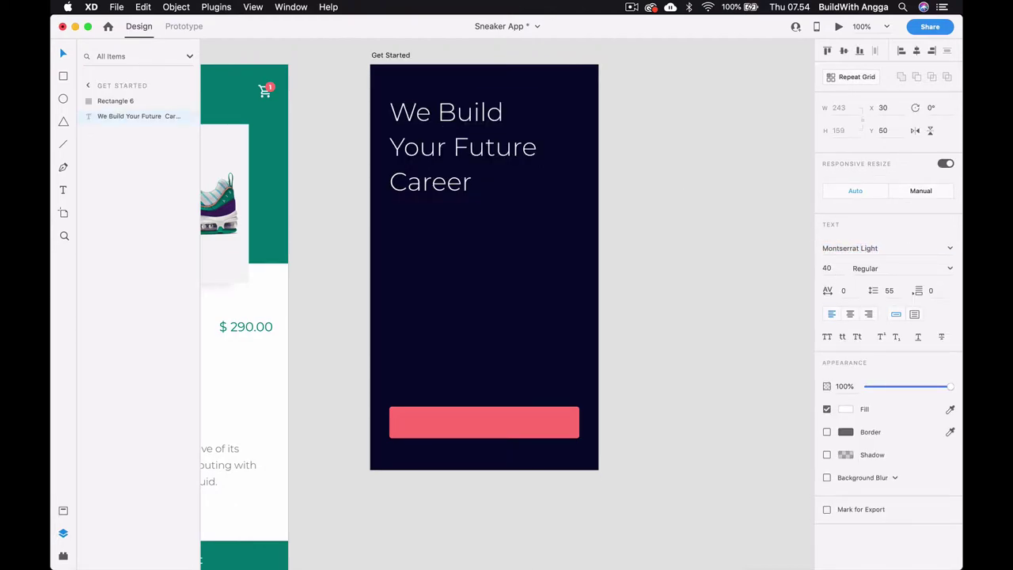
- Set only the word "Build" in the heading to Montserrat SemiBold
double_click(480, 117)
double_click(467, 110)
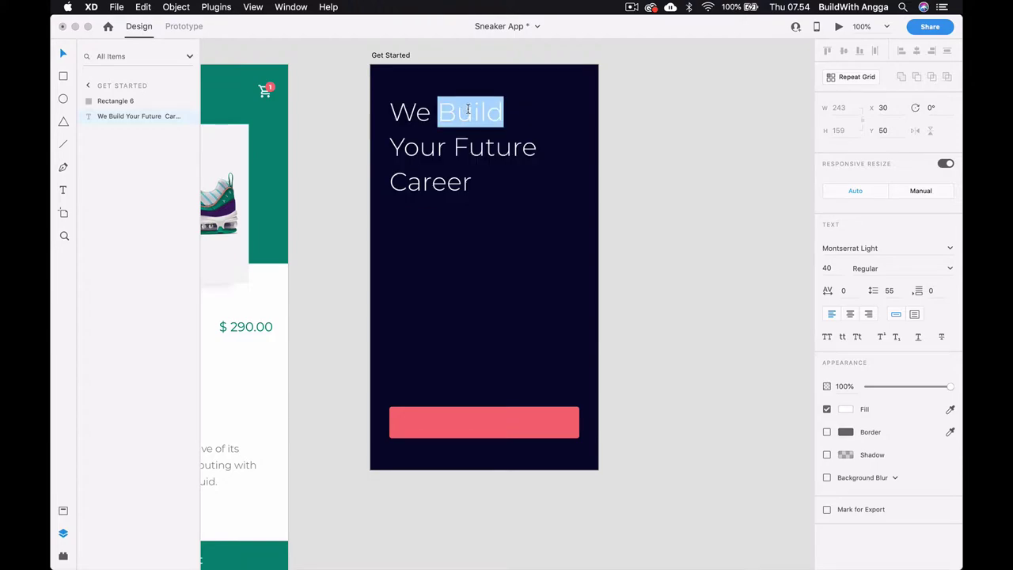
left_click(454, 185, "shift")
double_click(475, 111)
double_click(886, 248)
type("SemiBold")
key("Return")
- Set the word "Career" in the heading to Montserrat SemiBold
double_click(440, 181)
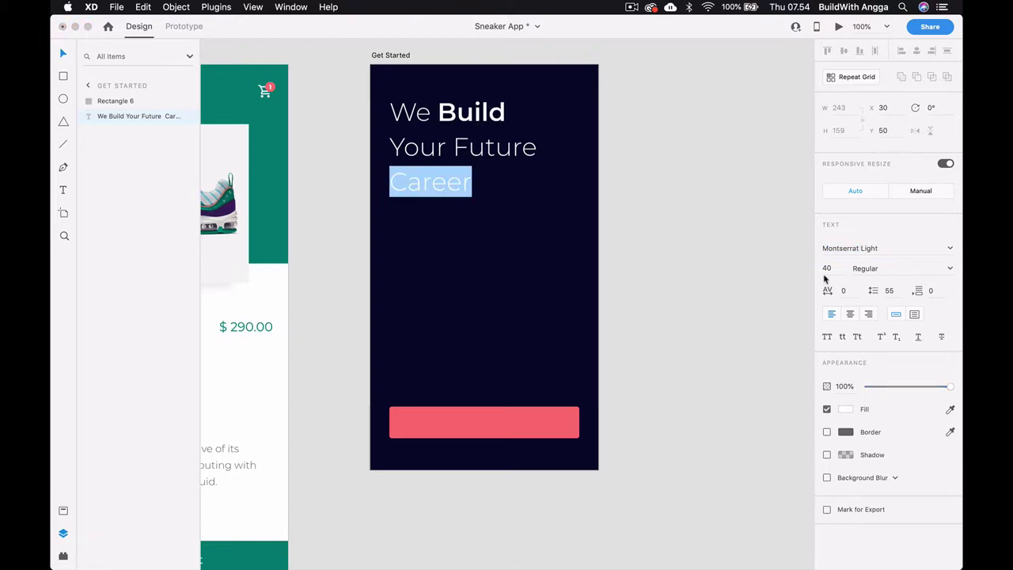
left_click(890, 247)
type("Montserrat S")
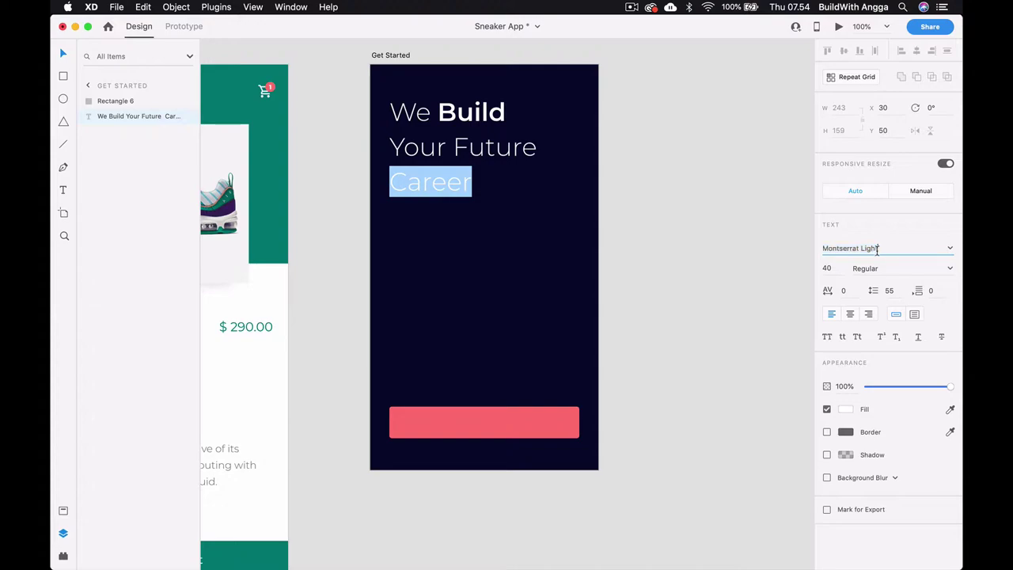
key("Return")
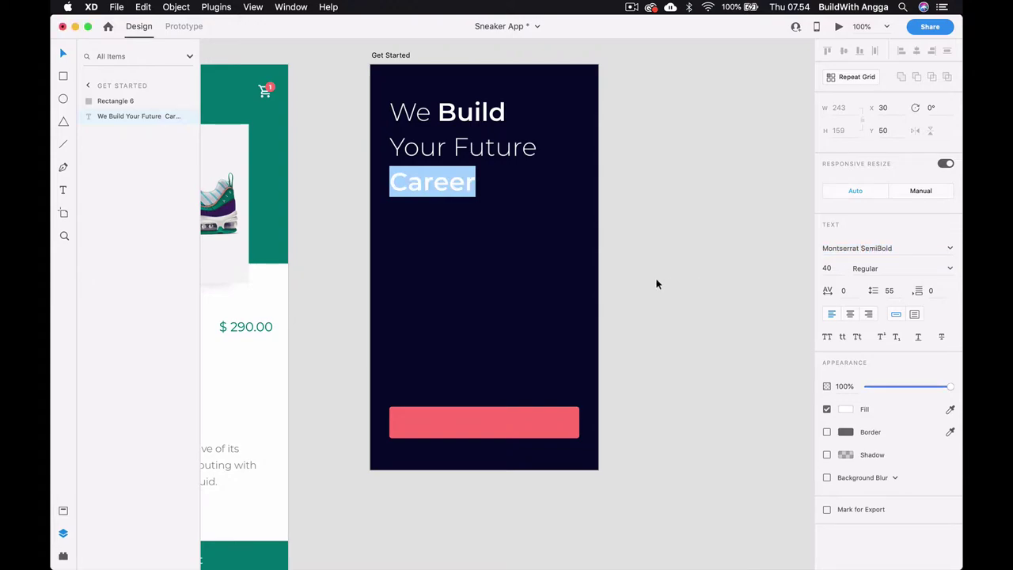
left_click(632, 231)
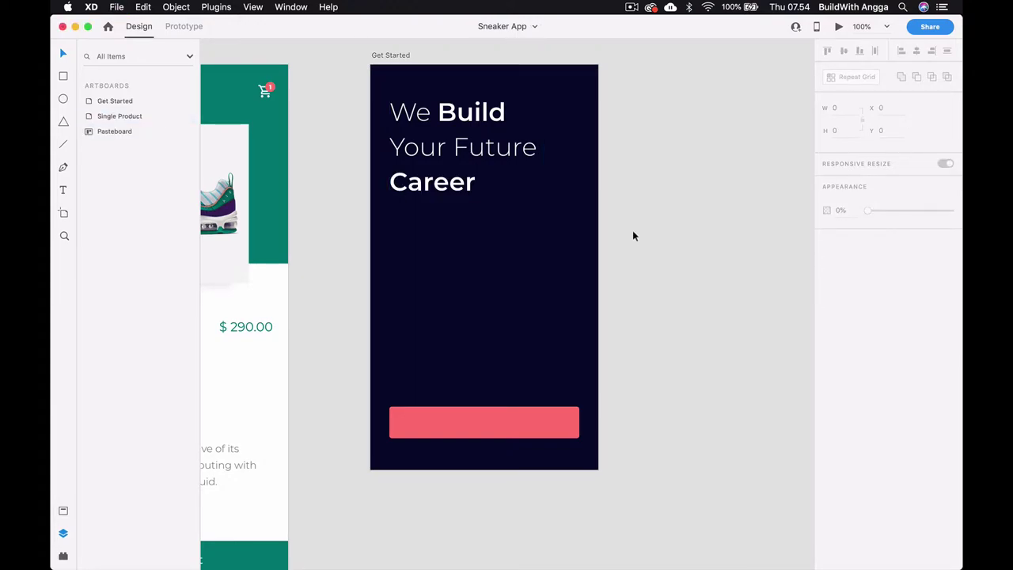
- Add the text label "Get Started" over the red button rectangle
scroll(632, 235, "down", 2)
scroll(632, 235, "left", 2)
left_click(455, 414)
scroll(455, 413, "up", 1)
scroll(455, 414, "right", 1)
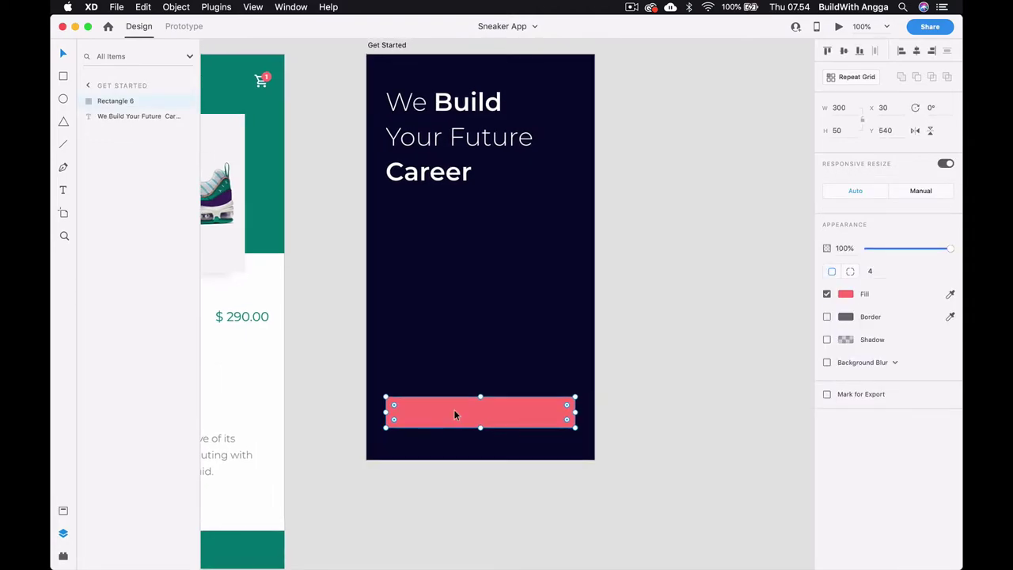
left_click(64, 191)
left_click(450, 411)
type("Get Started")
key("Escape")
left_click_drag(496, 408, 459, 413)
- Set the "Get Started" label to size 20 in Montserrat SemiBold
left_click(837, 267)
type("20")
key("Return")
double_click(900, 245)
key("BackSpace")
type("Se")
key("Return")
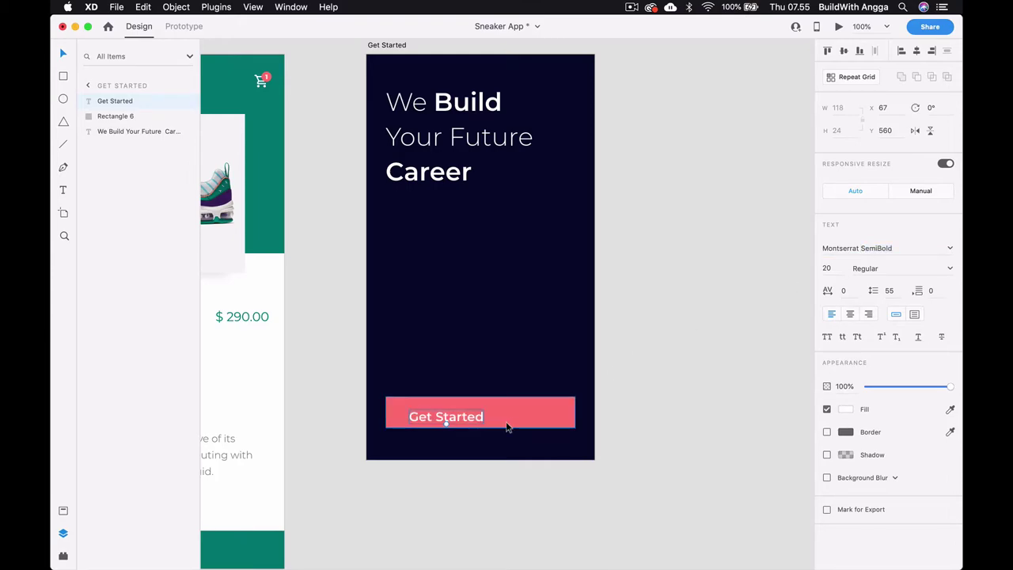
- Centre the "Get Started" label horizontally and vertically on the red button rectangle
left_click_drag(465, 421, 499, 412)
left_click(543, 417)
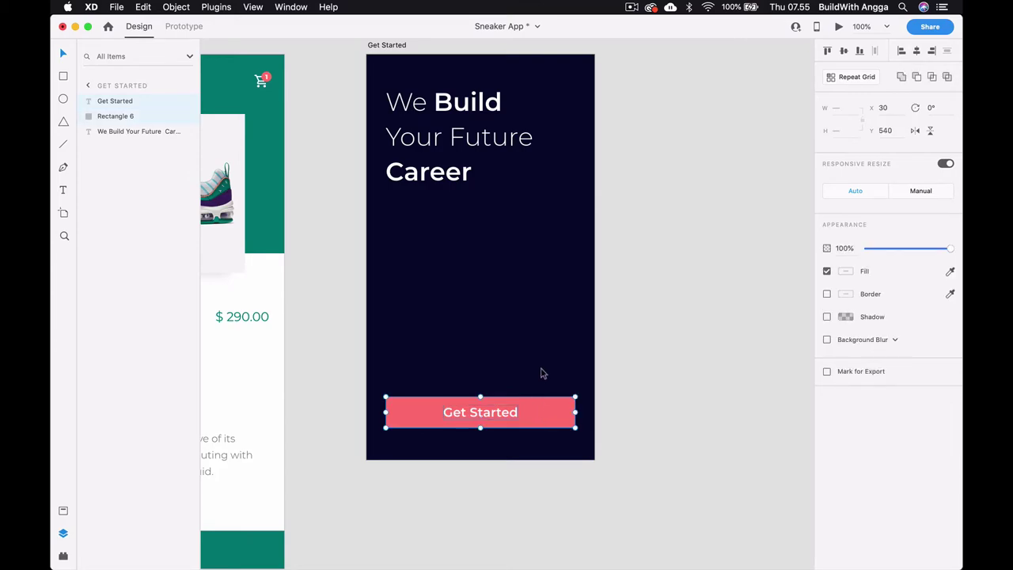
left_click(581, 374)
- Group the "Get Started" label with its red rectangle and name the group btn_get_
left_click(512, 413)
left_click(545, 414, "shift")
key("super+g")
double_click(117, 101)
type("btn_get_")
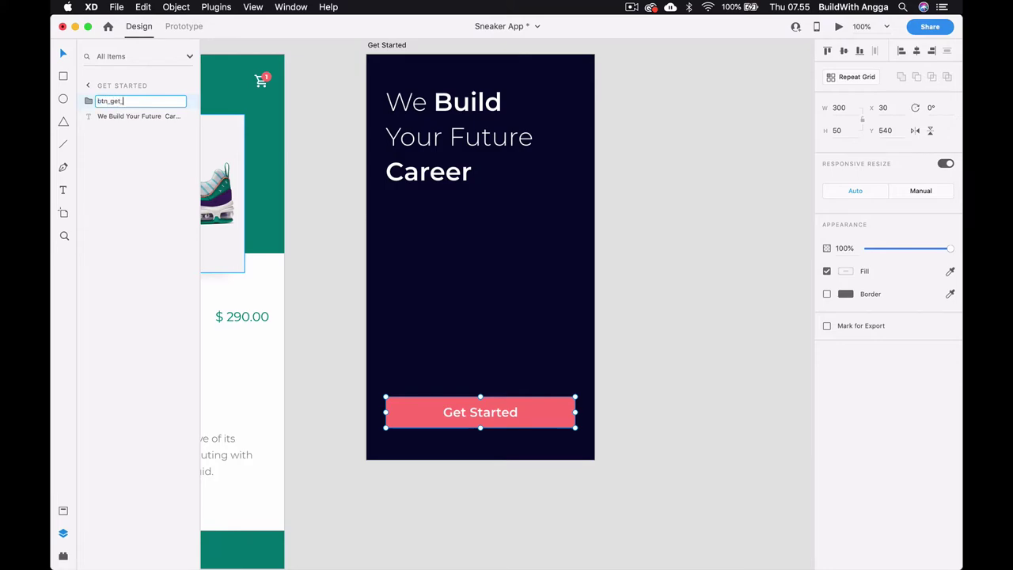
key("Return")
- Deselect the button group and save the document
left_click(665, 288)
key("super+s")
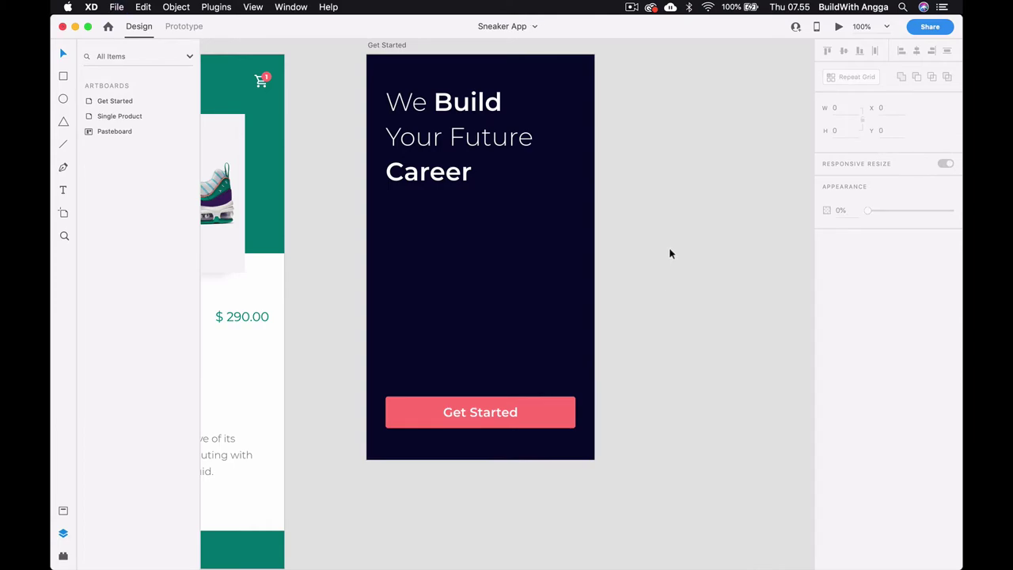
scroll(670, 253, "up", 2)
scroll(670, 253, "left", 3)
scroll(711, 252, "right", 4)
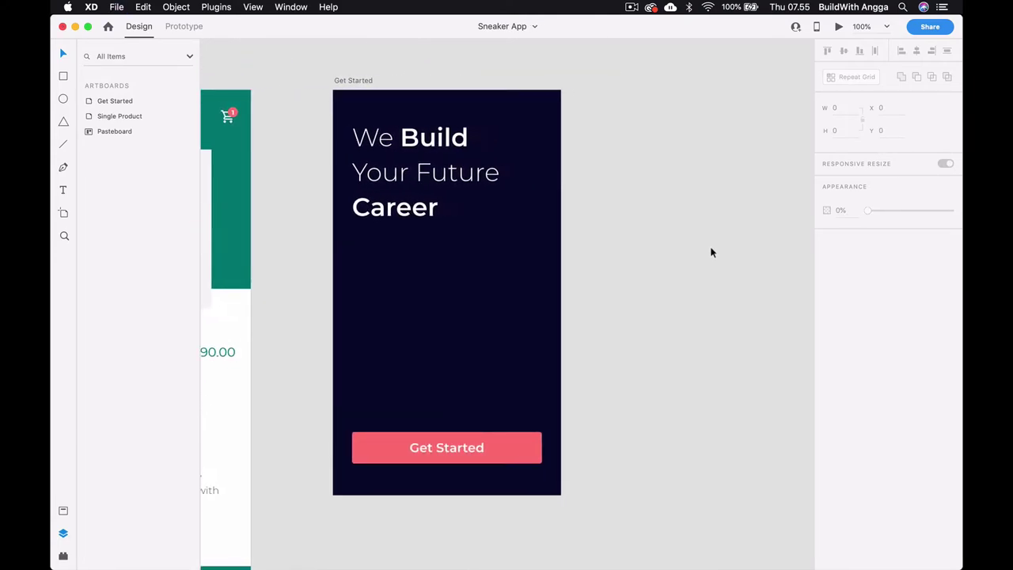
scroll(711, 253, "right", 3)
scroll(711, 252, "left", 2)
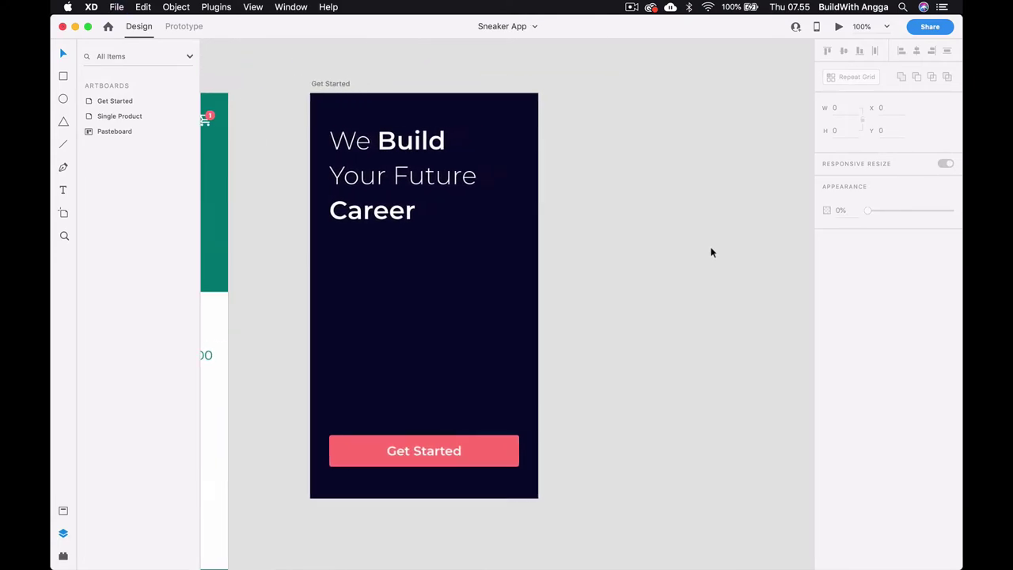
- Move the Get Started artboard below the Single Product artboard, left-aligned with it at X 297, Y 955
left_click(328, 85)
scroll(325, 83, "down", 3)
scroll(325, 82, "left", 5)
scroll(325, 82, "left", 4)
scroll(506, 61, "right", 3)
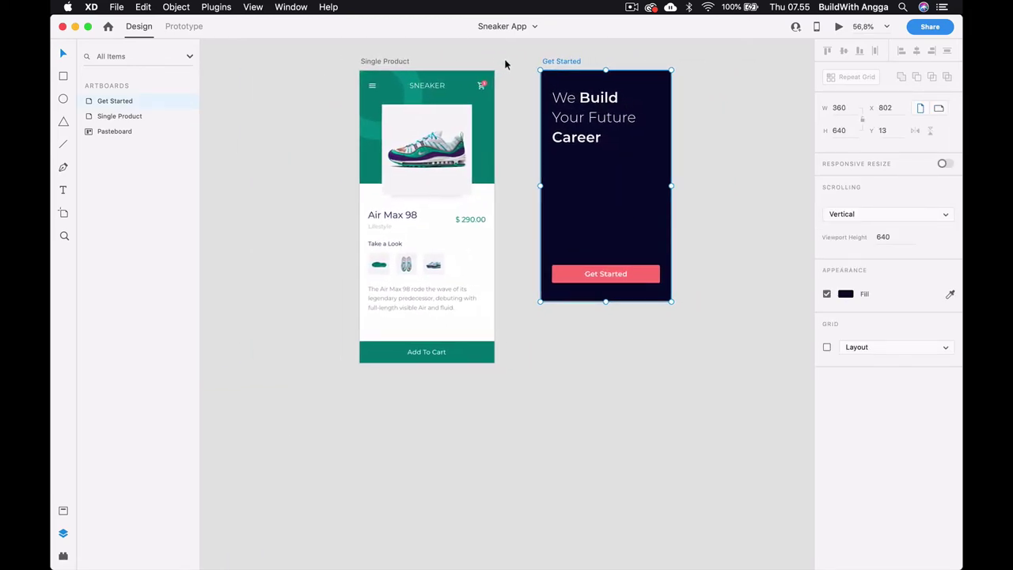
left_click(431, 115)
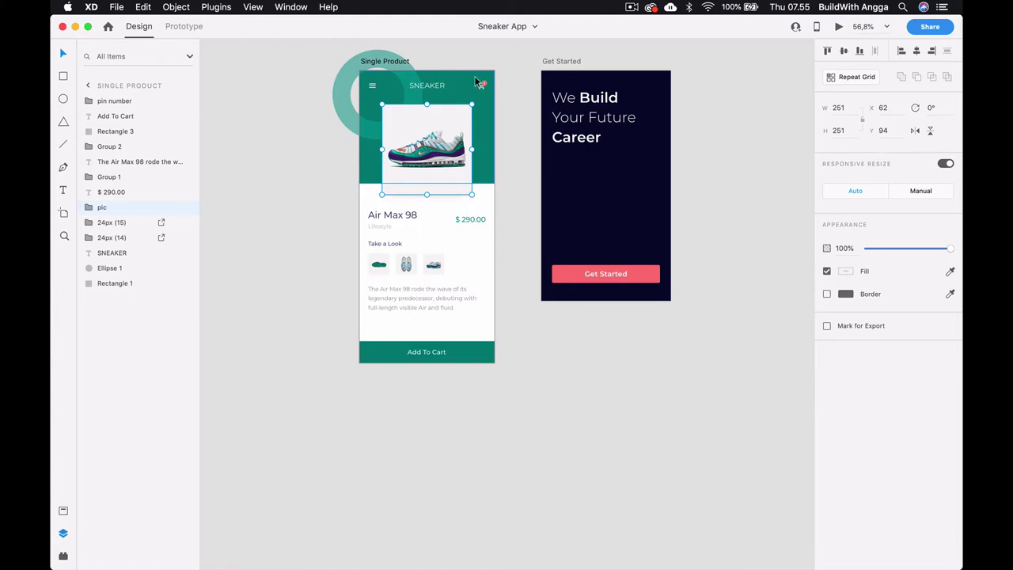
left_click(518, 61)
scroll(546, 56, "down", 1)
left_click_drag(557, 62, 375, 401)
left_click(549, 364)
- Duplicate the Get Started artboard beside the original and save the document
scroll(549, 364, "down", 5)
scroll(549, 364, "right", 2)
key("super+equal")
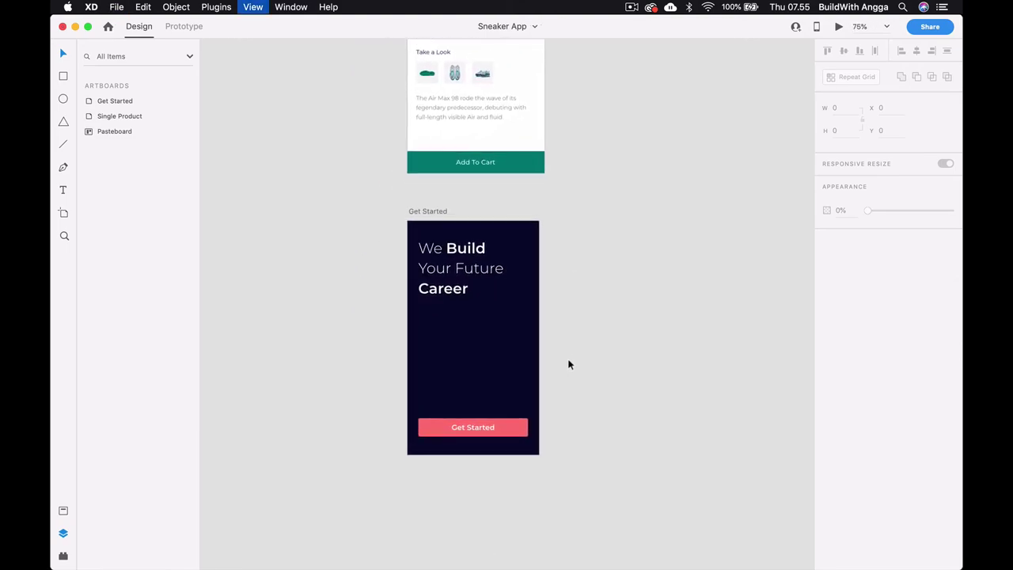
key("super+equal")
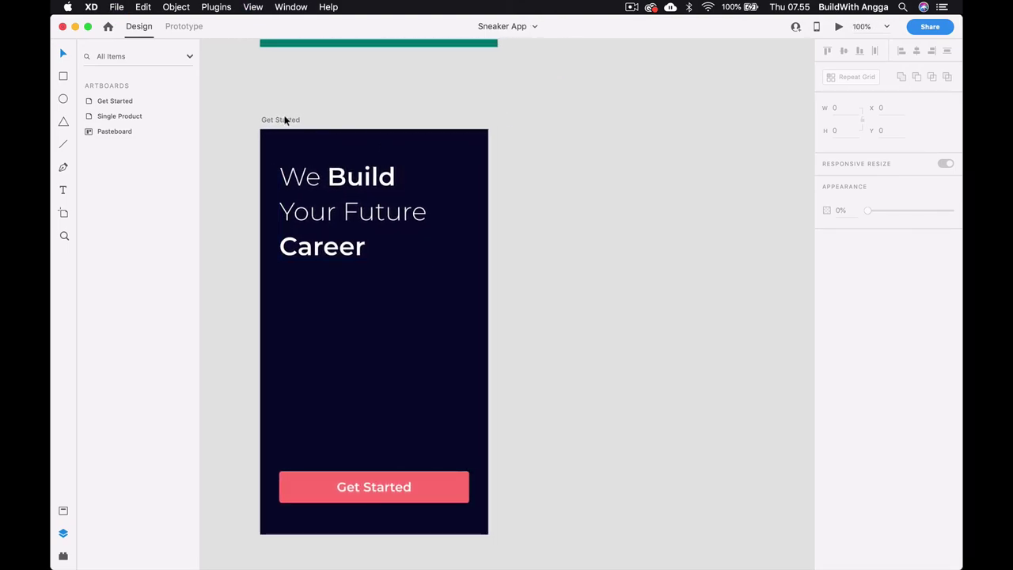
left_click(270, 121)
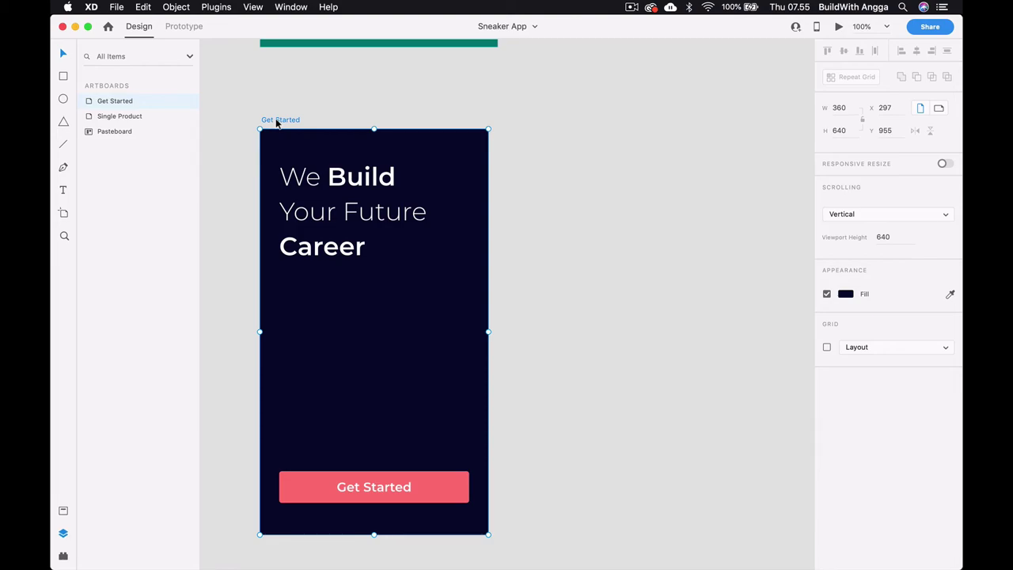
right_click(276, 123)
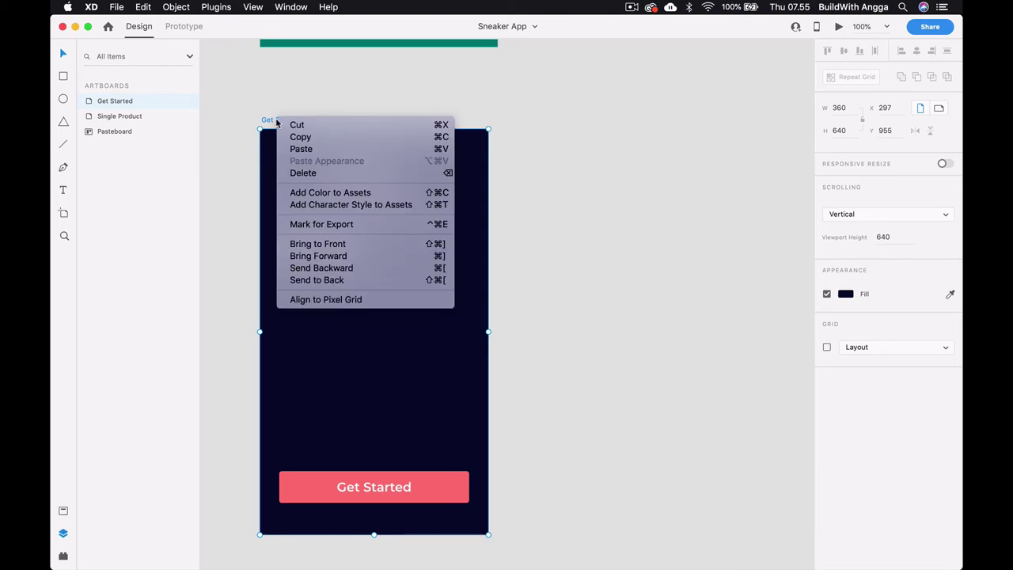
left_click(295, 92)
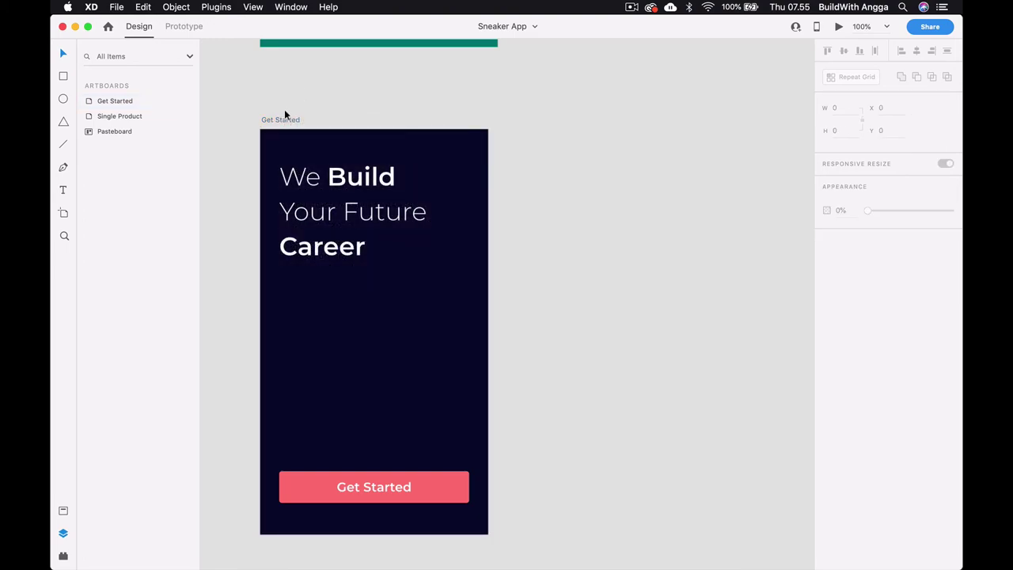
key("super+d")
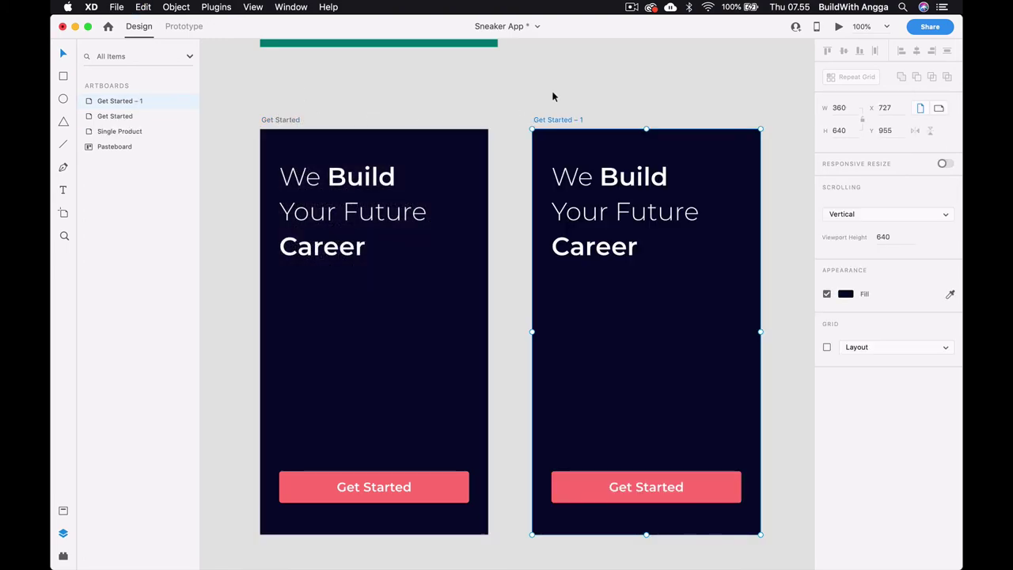
scroll(552, 96, "right", 3)
left_click(518, 92)
key("super+s")
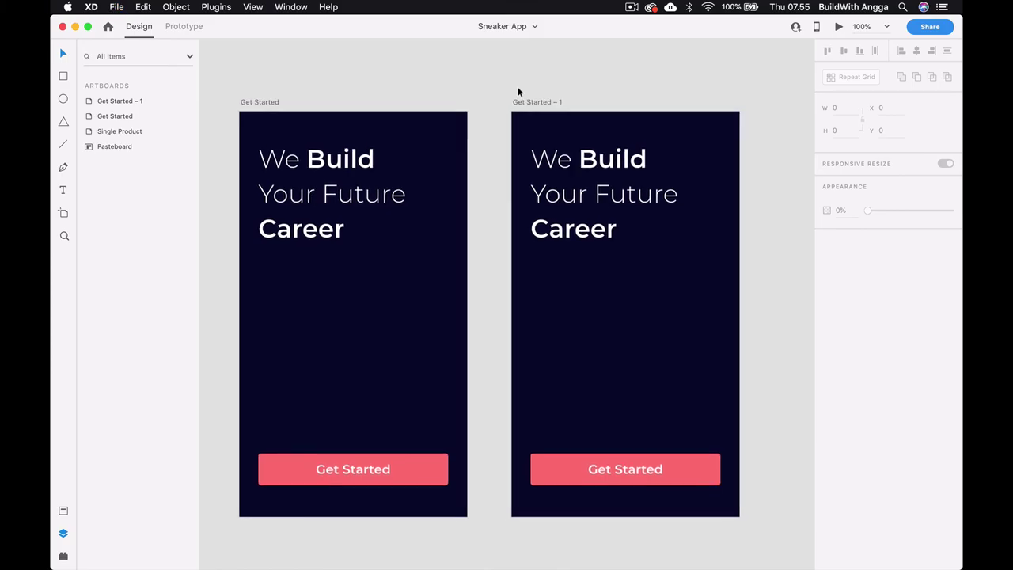